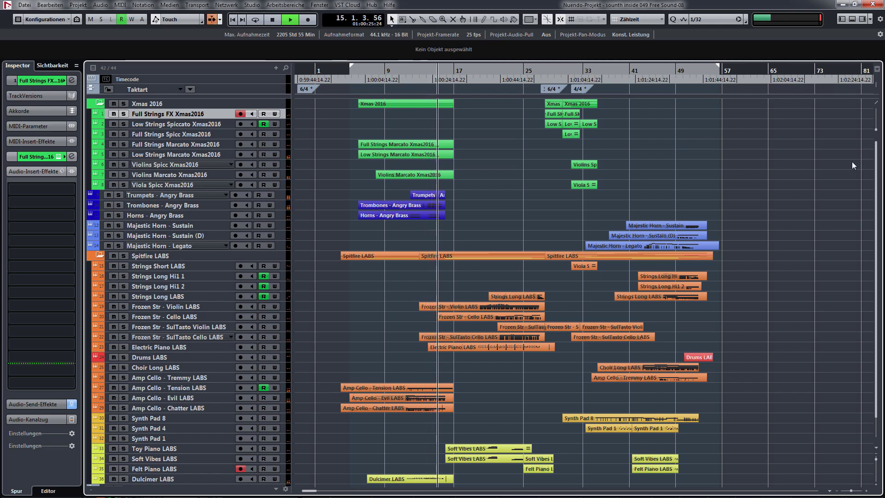
- Examine the enlarged parts of the arrangement during playback, from the Xmas 2016 strings down to the Dulcimer LABS track
{"action": "key", "text": "z"}
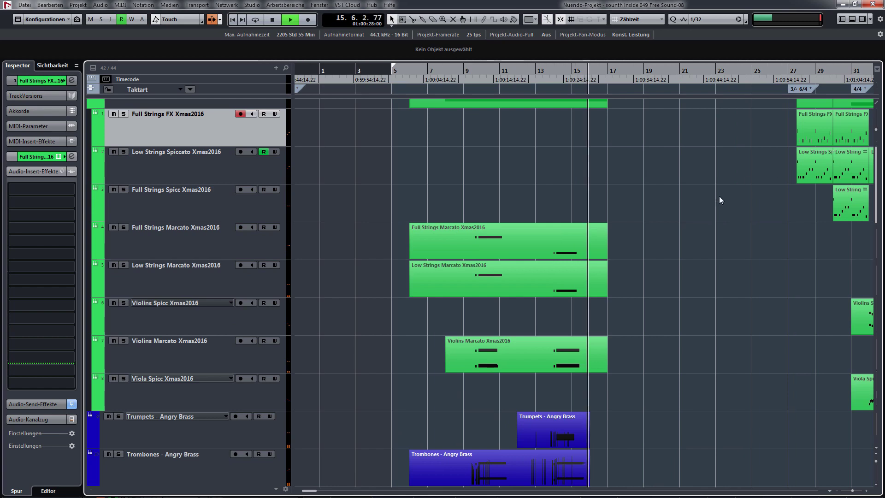
{"action": "scroll", "coordinate": [685, 219], "scroll_direction": "right", "scroll_amount": 3}
{"action": "scroll", "coordinate": [700, 204], "scroll_direction": "down", "scroll_amount": 5}
{"action": "scroll", "coordinate": [701, 204], "scroll_direction": "down", "scroll_amount": 5}
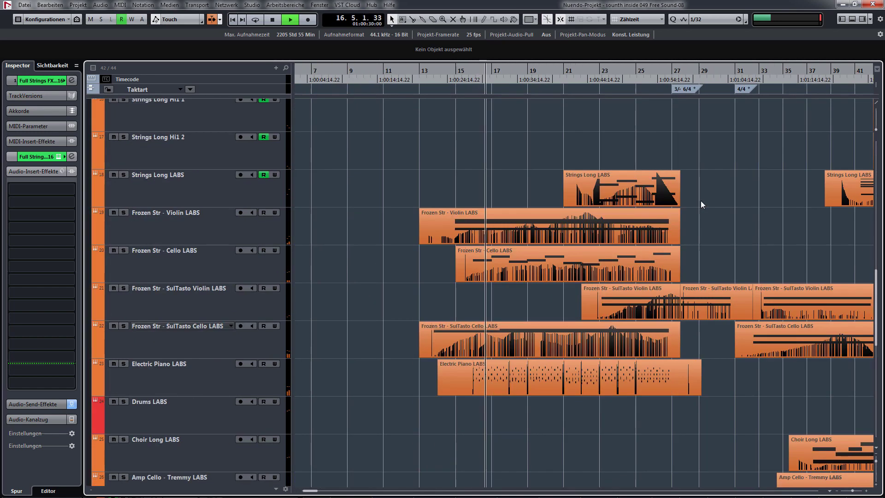
{"action": "scroll", "coordinate": [704, 198], "scroll_direction": "down", "scroll_amount": 5}
{"action": "scroll", "coordinate": [705, 197], "scroll_direction": "down", "scroll_amount": 6}
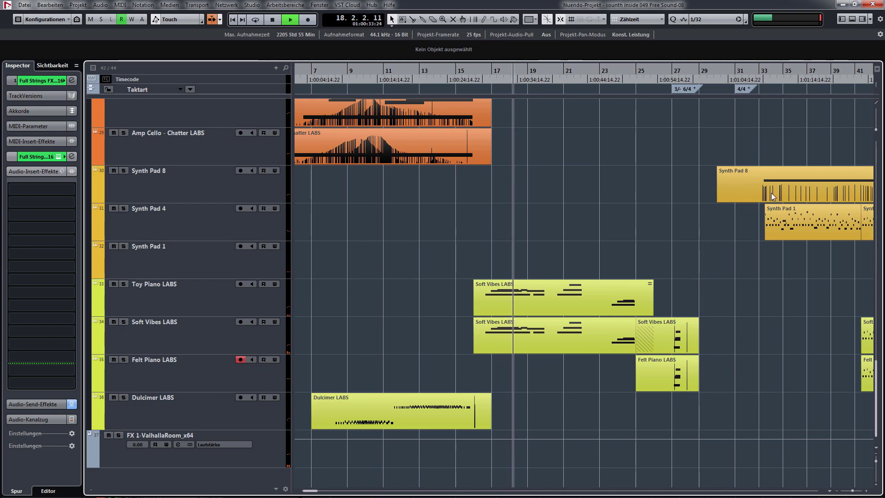
{"action": "scroll", "coordinate": [773, 204], "scroll_direction": "up", "scroll_amount": 6}
{"action": "scroll", "coordinate": [771, 192], "scroll_direction": "up", "scroll_amount": 9}
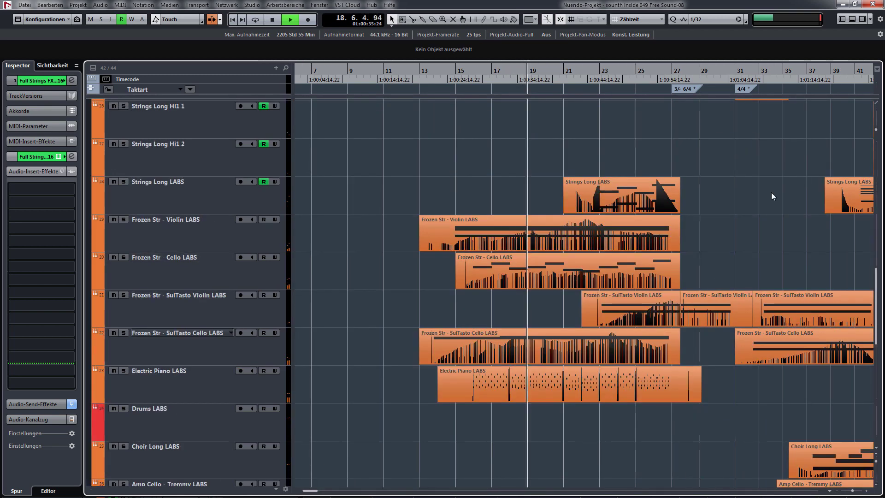
{"action": "scroll", "coordinate": [771, 192], "scroll_direction": "down", "scroll_amount": 6}
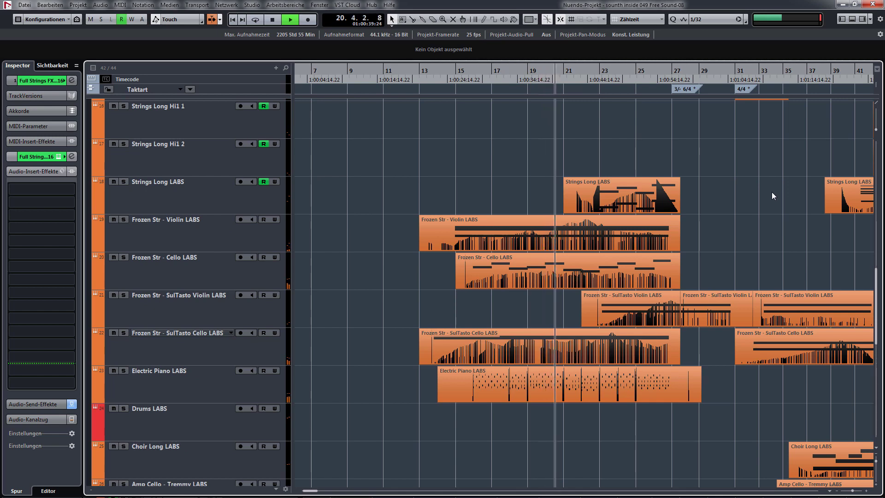
{"action": "scroll", "coordinate": [773, 189], "scroll_direction": "down", "scroll_amount": 12}
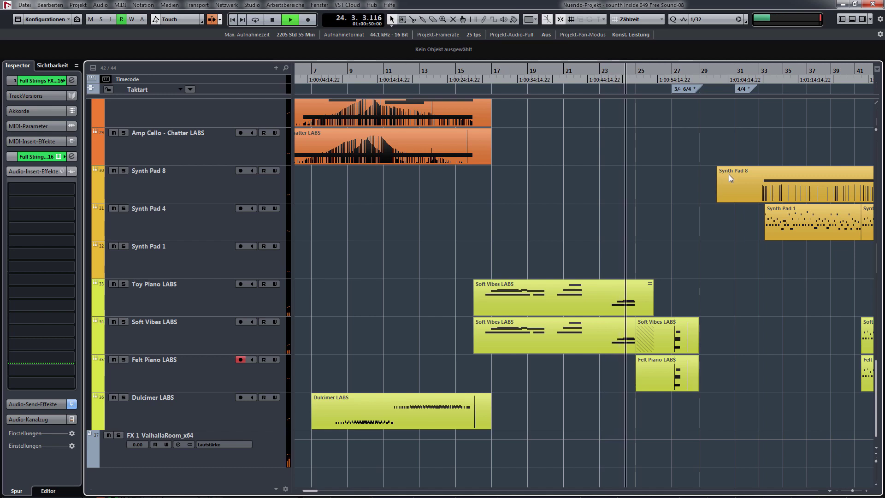
{"action": "scroll", "coordinate": [737, 176], "scroll_direction": "up", "scroll_amount": 10}
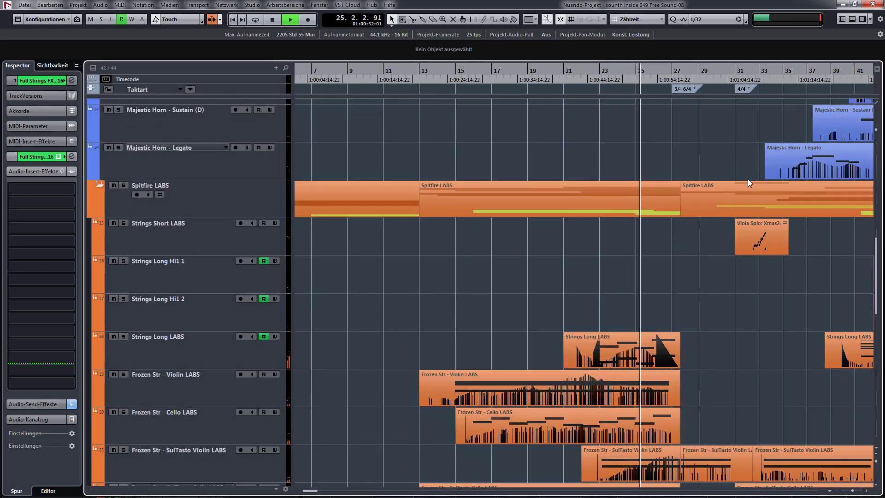
- Show the arrangement across its full length during playback and stop playback
{"action": "key", "text": "shift+g"}
{"action": "key", "text": "shift+g"}
{"action": "key", "text": "g"}
{"action": "key", "text": "g"}
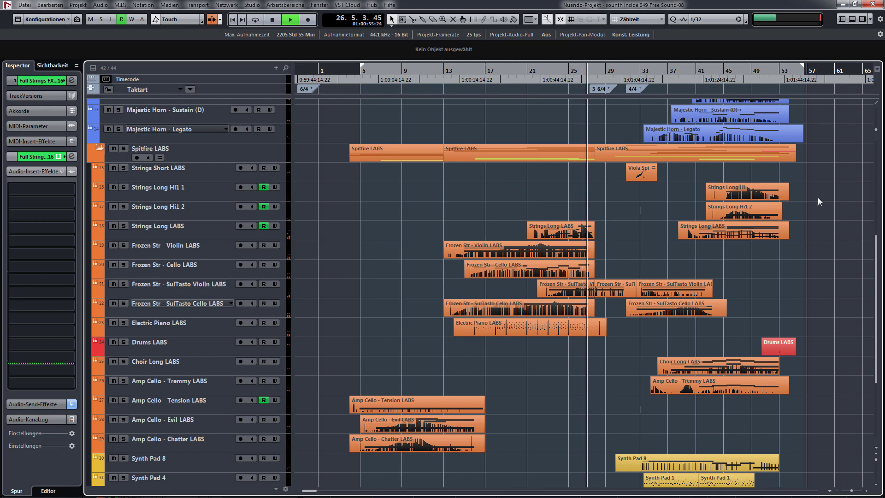
{"action": "key", "text": "shift+g"}
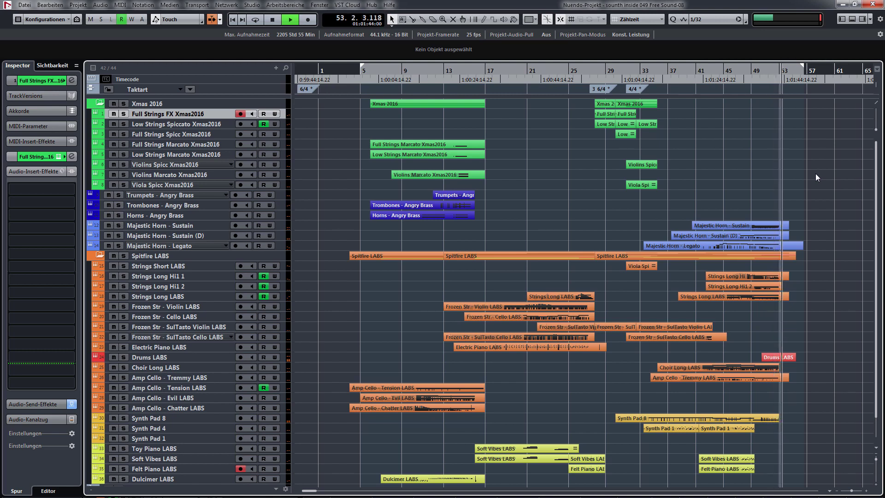
{"action": "left_click", "coordinate": [709, 171]}
{"action": "key", "text": "space"}
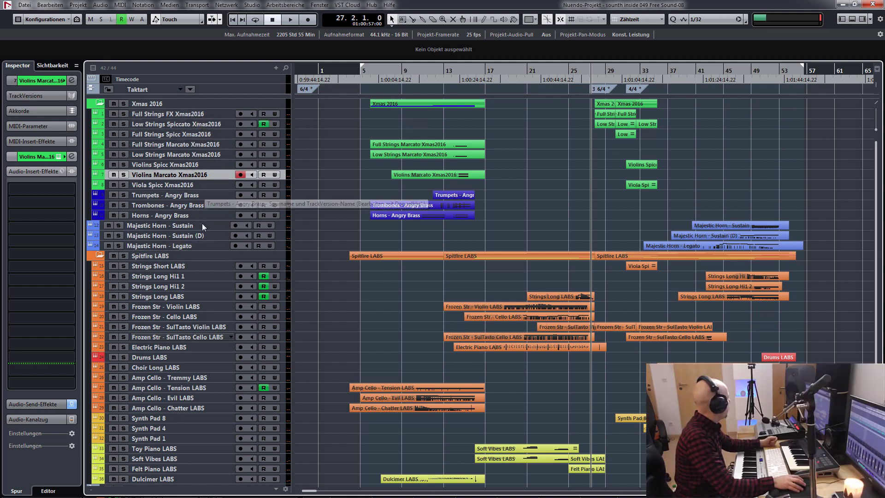
- Audition the eight Xmas2016 string tracks one by one, from Full Strings FX down to Viola Spicc
{"action": "left_click", "coordinate": [207, 115]}
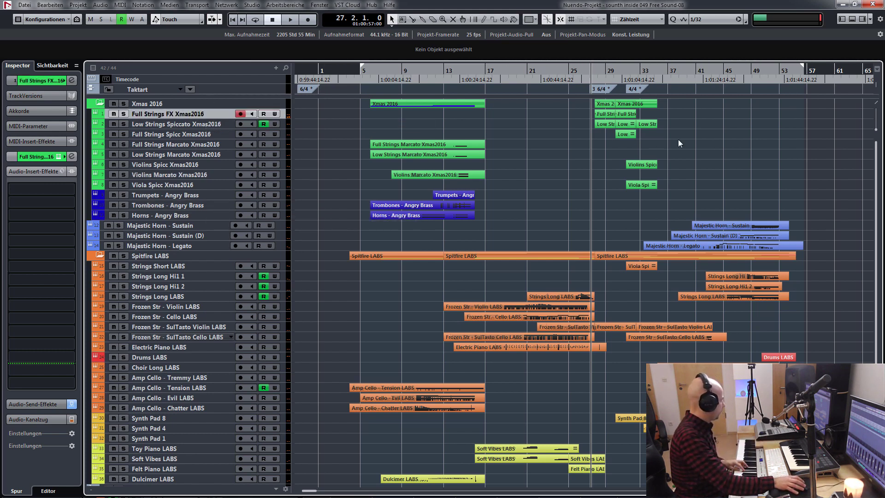
{"action": "left_click", "coordinate": [206, 125]}
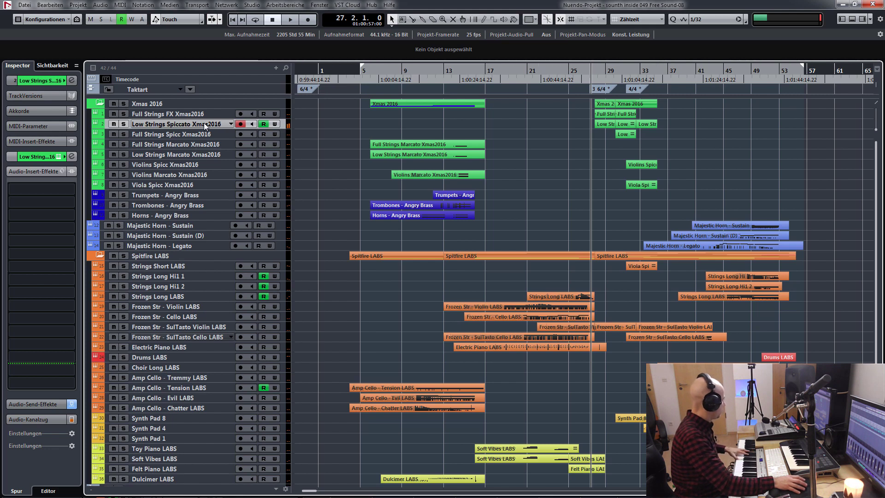
{"action": "left_click", "coordinate": [180, 136]}
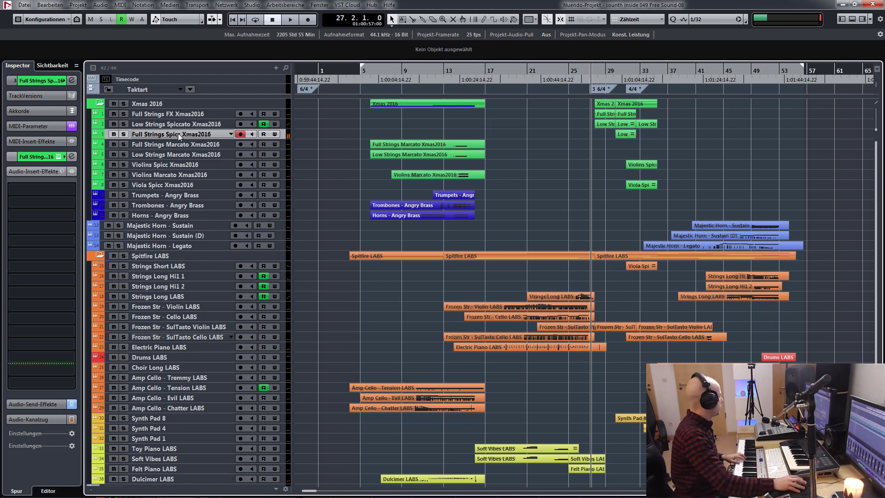
{"action": "left_click", "coordinate": [167, 145]}
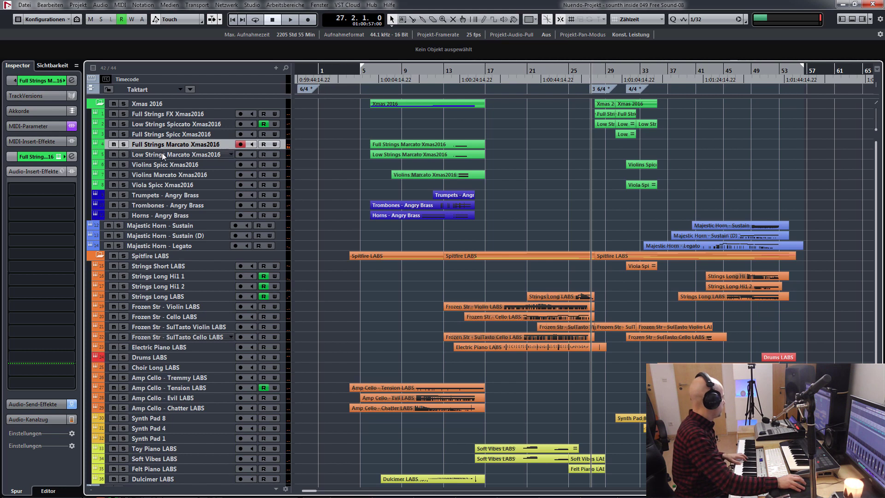
{"action": "left_click", "coordinate": [163, 158]}
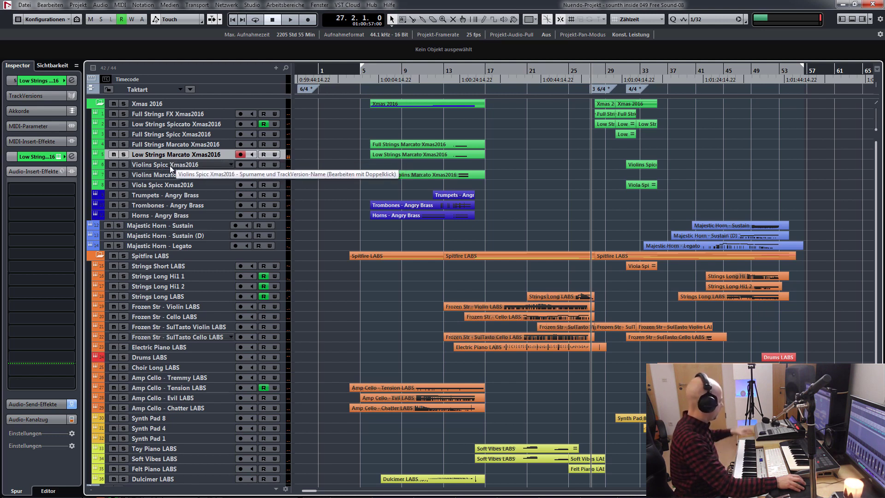
{"action": "left_click", "coordinate": [170, 165]}
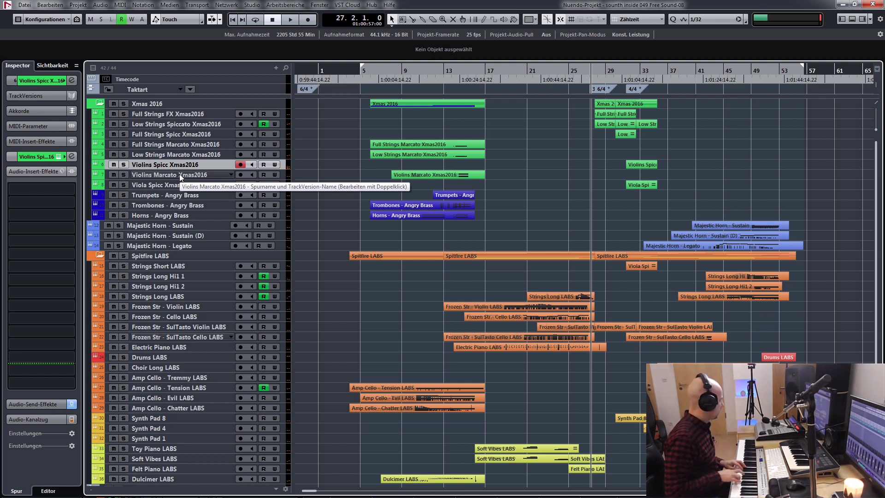
{"action": "left_click", "coordinate": [179, 174]}
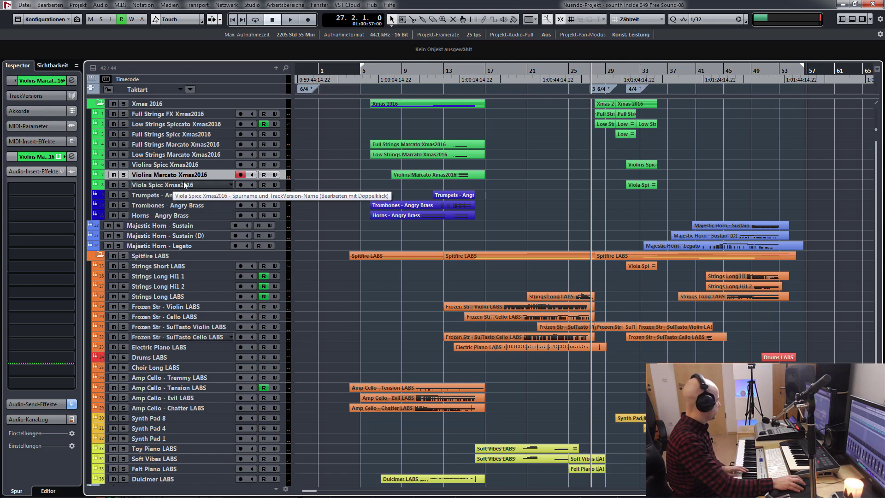
{"action": "left_click", "coordinate": [184, 185]}
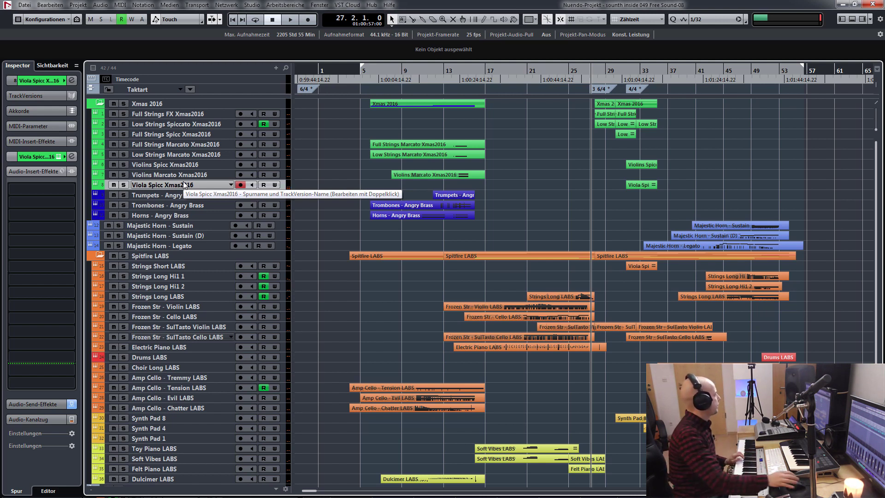
- Audition the Angry Brass tracks one by one: trumpets, trombones and horns
{"action": "left_click", "coordinate": [163, 197]}
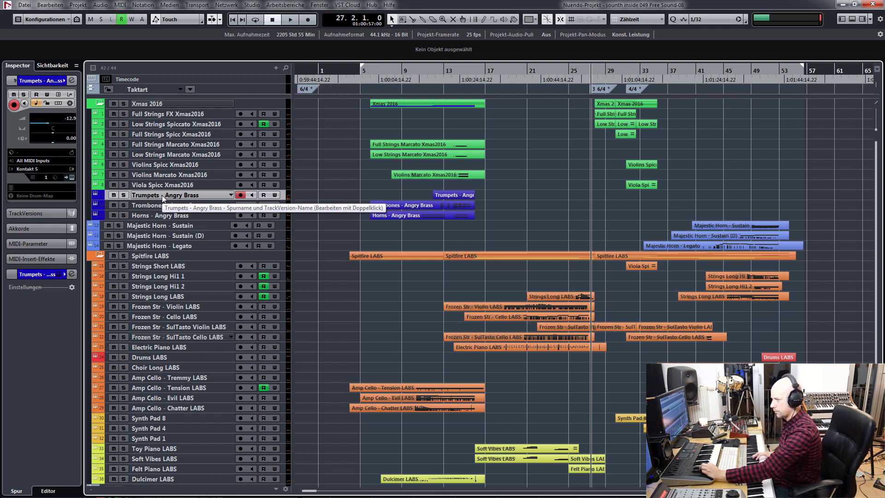
{"action": "left_click", "coordinate": [156, 206]}
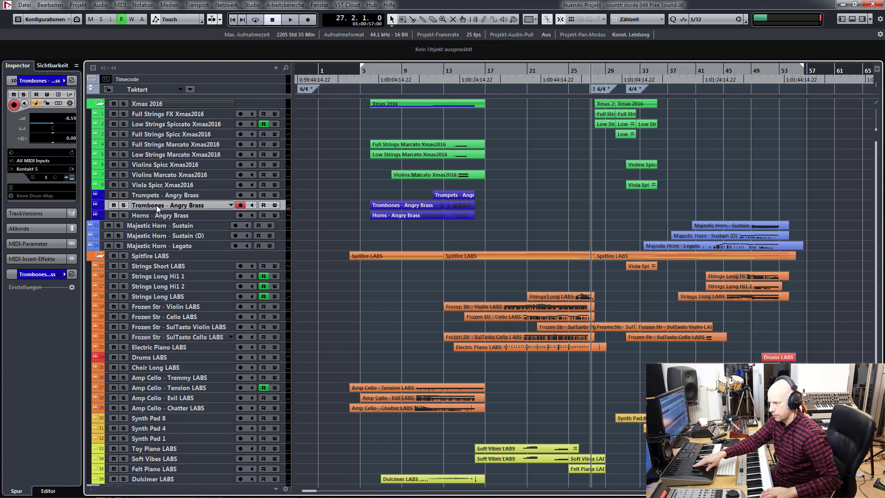
{"action": "left_click", "coordinate": [153, 213]}
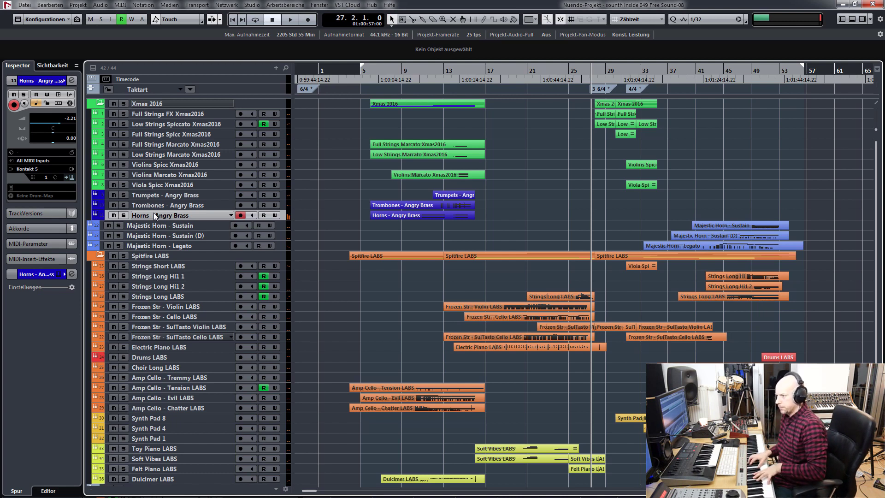
- Turn on Legato in the Majestic Horn - Legato track's Kontakt instrument, compare Speed by Velocity off and on, and close the instrument window
{"action": "left_click", "coordinate": [183, 145], "text": "shift"}
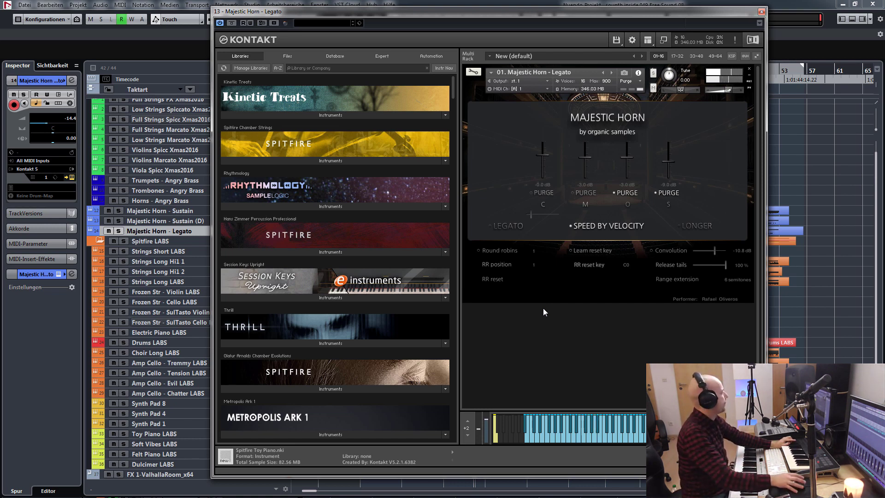
{"action": "left_click", "coordinate": [512, 226]}
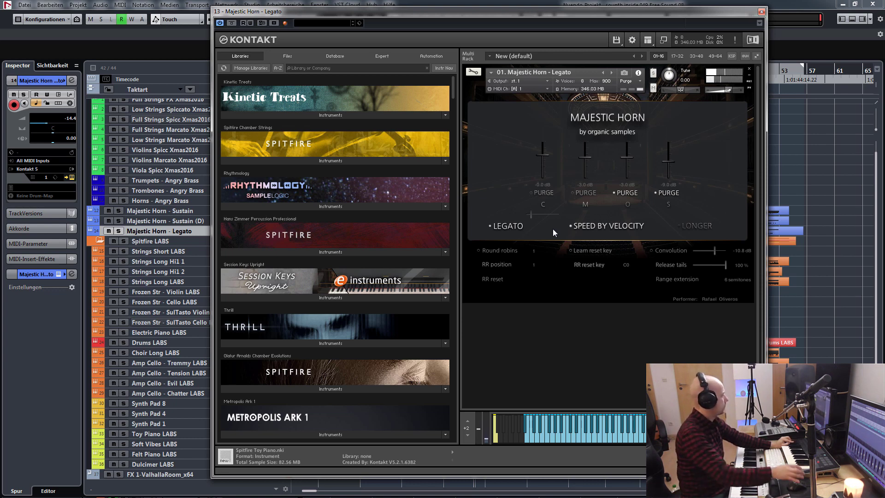
{"action": "left_click", "coordinate": [596, 226]}
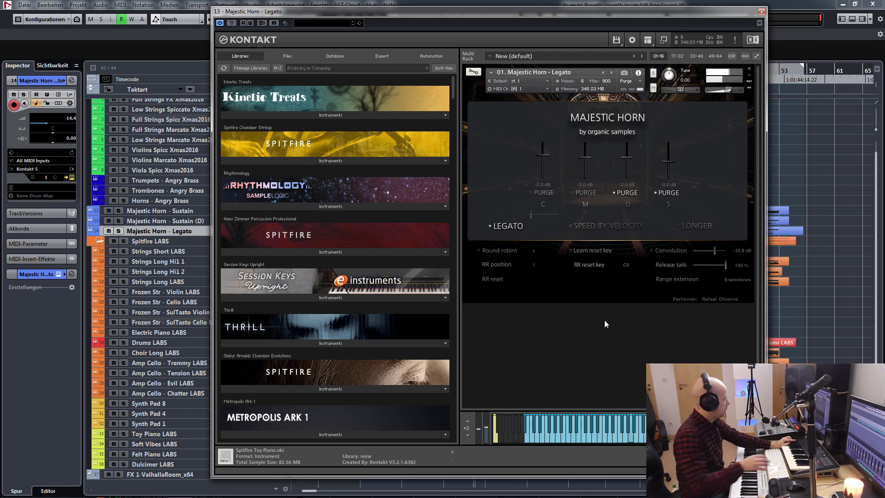
{"action": "left_click", "coordinate": [618, 228]}
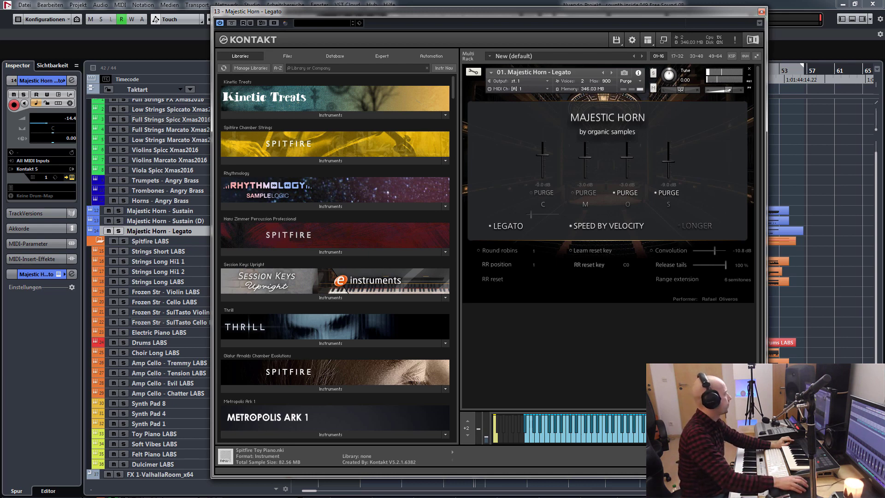
{"action": "left_click", "coordinate": [761, 11]}
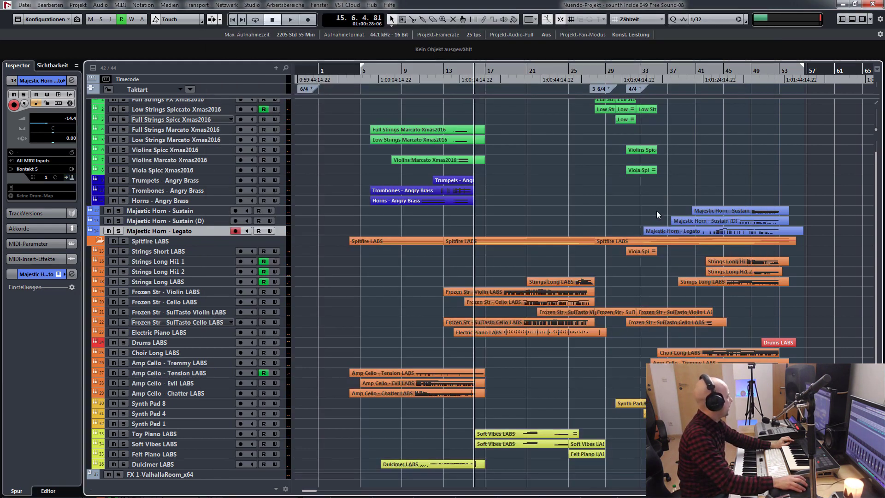
- Enlarge the track rows and go through the Majestic Horn Sustain, Legato and Sustain (D) tracks individually
{"action": "left_click_drag", "start_coordinate": [649, 209], "coordinate": [724, 225]}
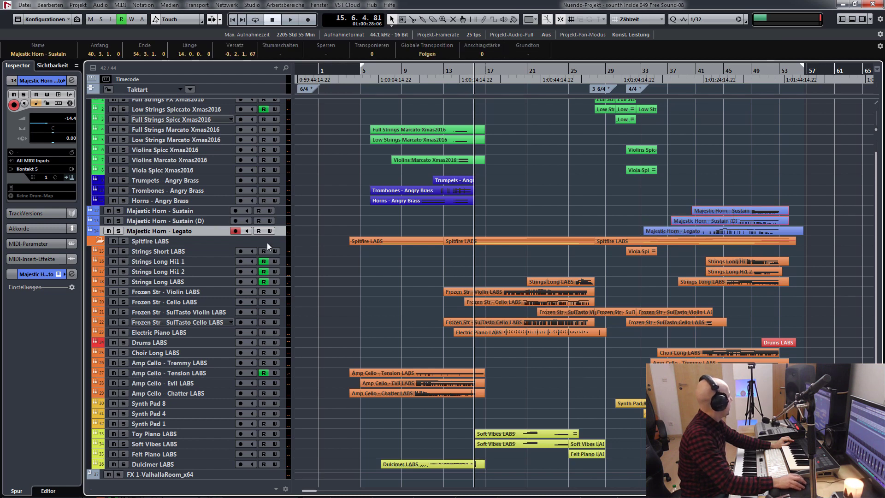
{"action": "left_click", "coordinate": [209, 210]}
{"action": "left_click", "coordinate": [581, 212]}
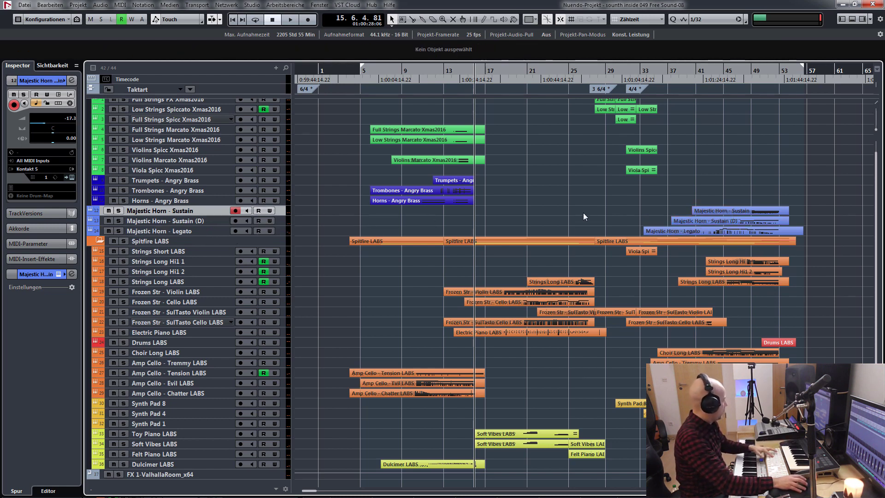
{"action": "key", "text": "shift+h"}
{"action": "left_click", "coordinate": [193, 254]}
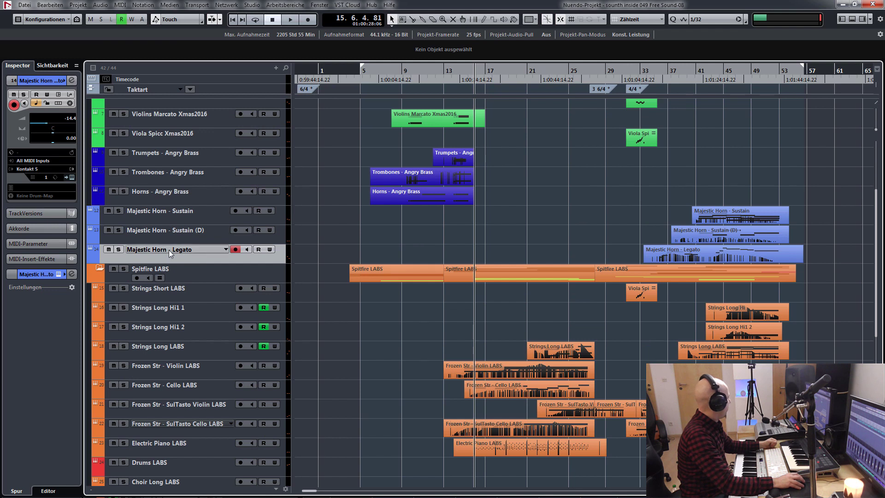
{"action": "left_click", "coordinate": [197, 213]}
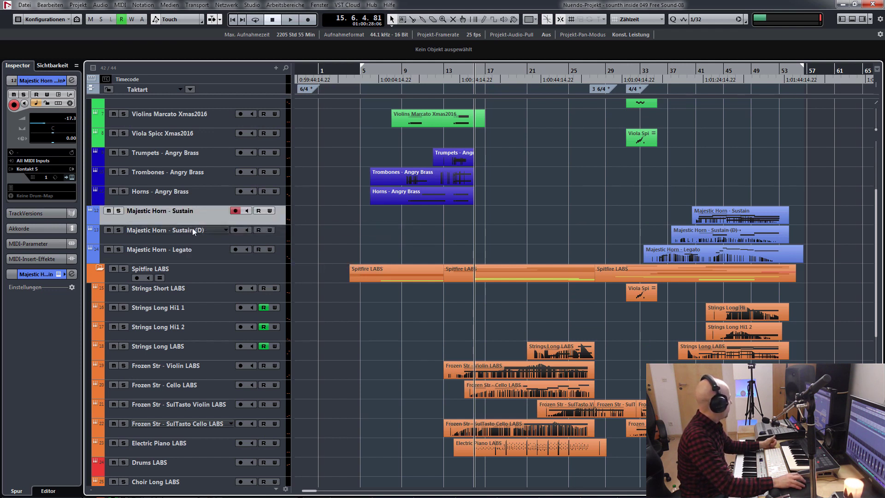
{"action": "left_click", "coordinate": [192, 228]}
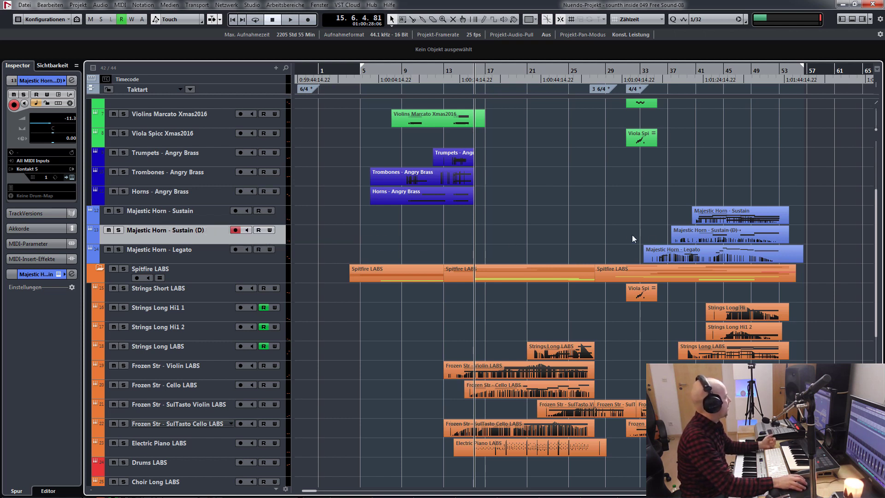
- Play the three Majestic Horn parts in solo, return to the full mix, and stop playback with the parts deselected
{"action": "left_click_drag", "start_coordinate": [645, 211], "coordinate": [791, 256]}
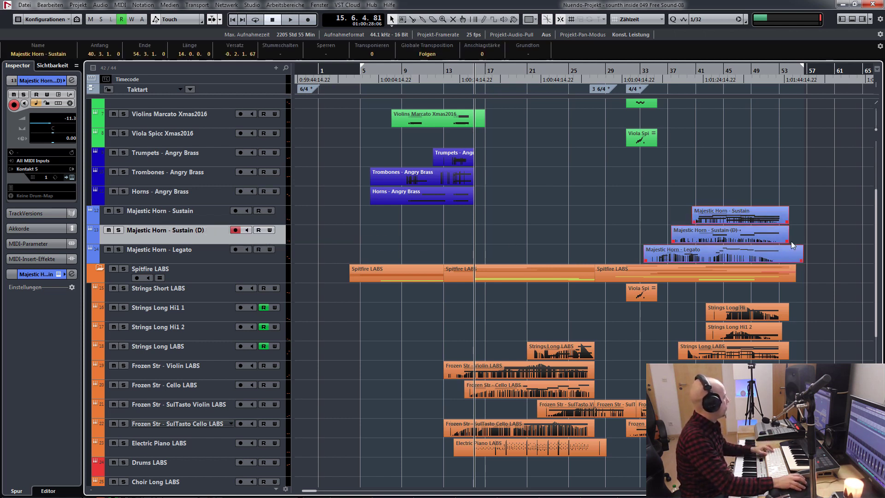
{"action": "key", "text": "s"}
{"action": "key", "text": "space"}
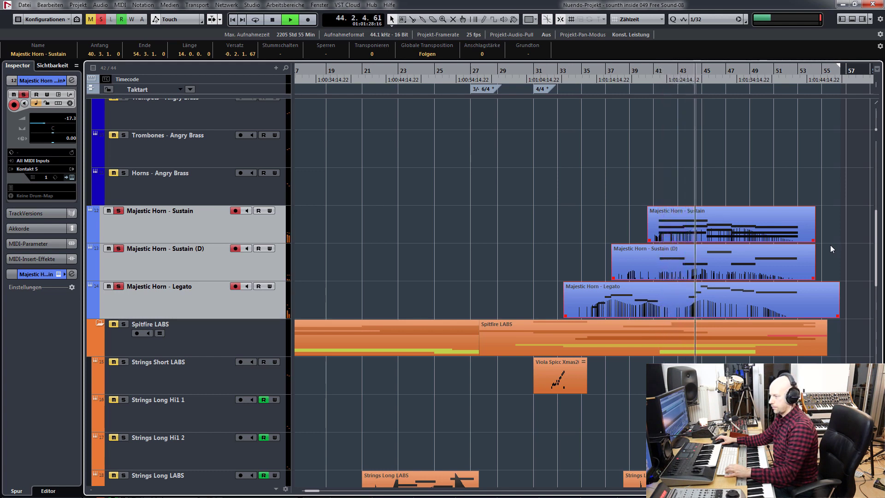
{"action": "key", "text": "alt+s"}
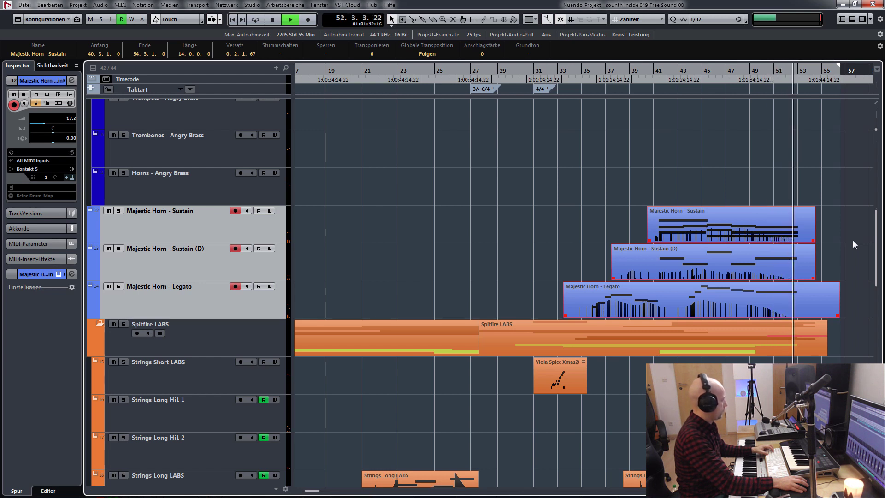
{"action": "key", "text": "space"}
{"action": "left_click", "coordinate": [574, 200]}
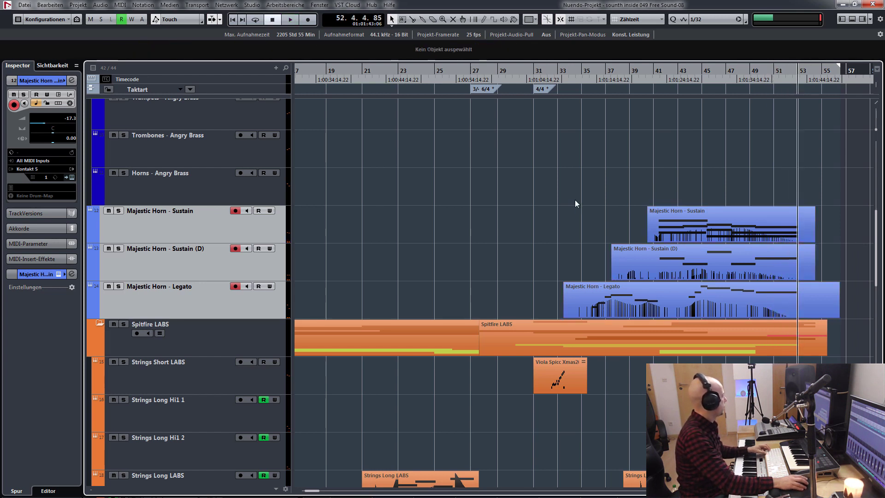
- Select the Strings Short LABS track, open its Spitfire LABS instrument to view it, and close the instrument window
{"action": "scroll", "coordinate": [394, 228], "scroll_direction": "down", "scroll_amount": 6}
{"action": "scroll", "coordinate": [394, 228], "scroll_direction": "up", "scroll_amount": 2}
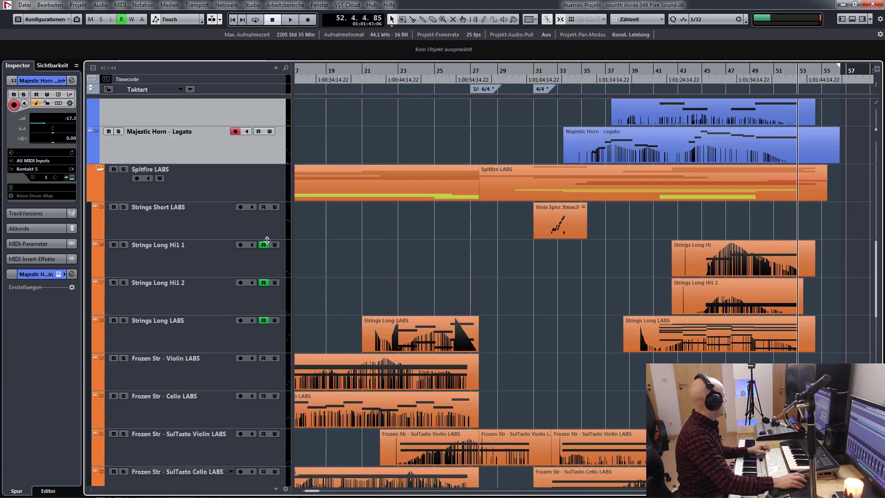
{"action": "left_click", "coordinate": [193, 222]}
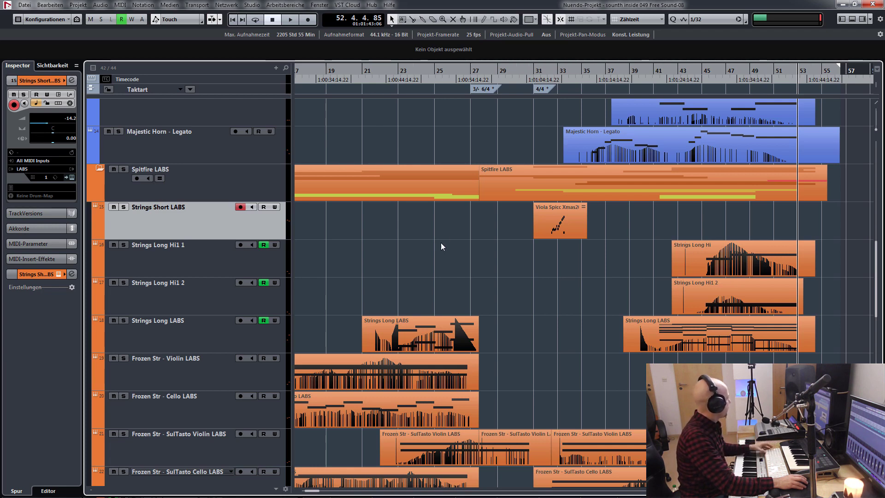
{"action": "scroll", "coordinate": [440, 247], "scroll_direction": "left", "scroll_amount": 6}
{"action": "scroll", "coordinate": [485, 239], "scroll_direction": "down", "scroll_amount": 4}
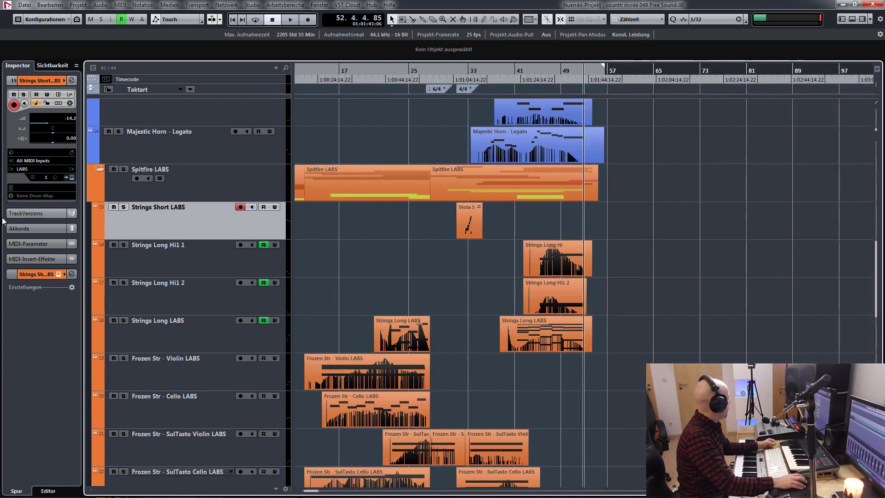
{"action": "left_click", "coordinate": [72, 177]}
{"action": "left_click_drag", "start_coordinate": [535, 85], "coordinate": [474, 79]}
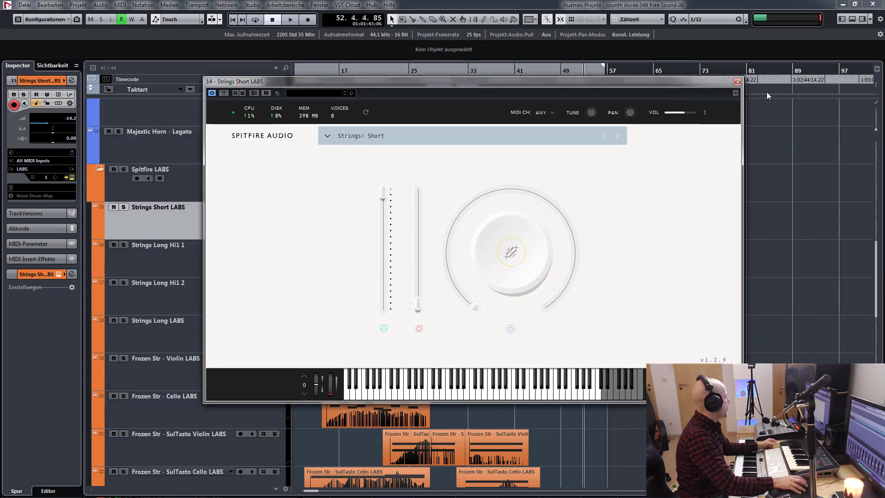
{"action": "left_click", "coordinate": [737, 82]}
- Open the Toy Piano LABS track's Kontakt instrument, look through the Spitfire Toy Piano edit sections, and close the window
{"action": "scroll", "coordinate": [717, 291], "scroll_direction": "down", "scroll_amount": 10}
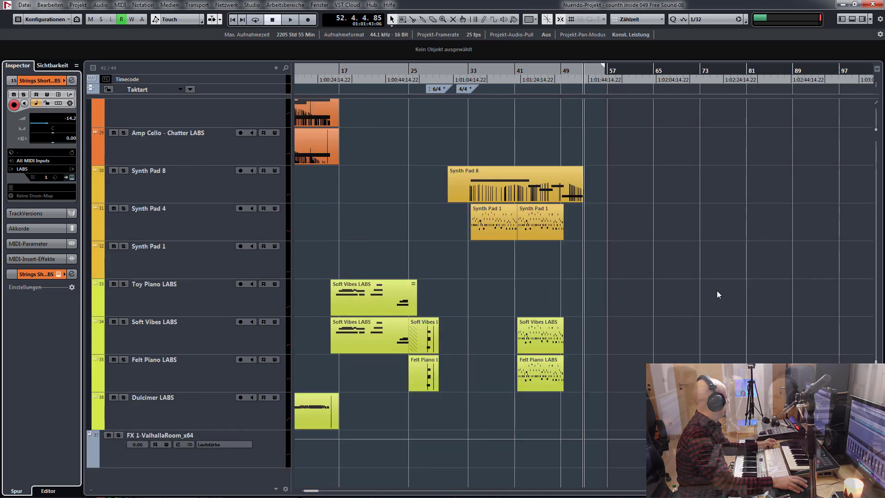
{"action": "left_click", "coordinate": [178, 306]}
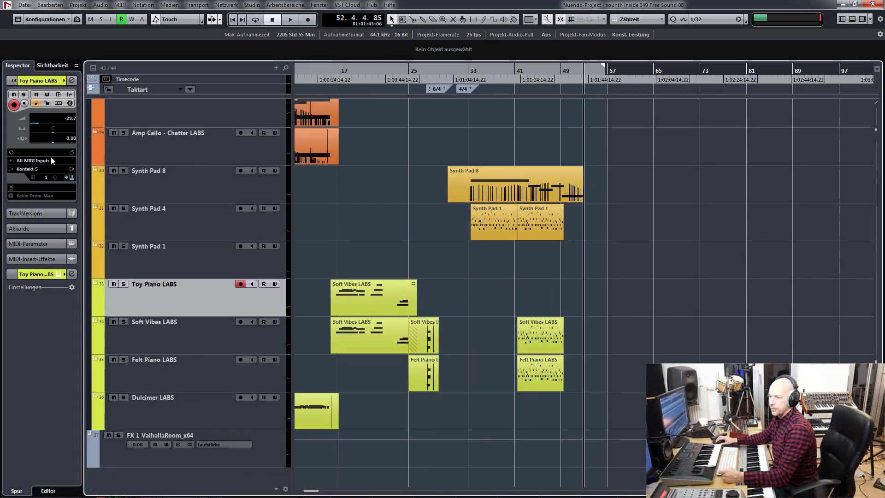
{"action": "left_click", "coordinate": [72, 177]}
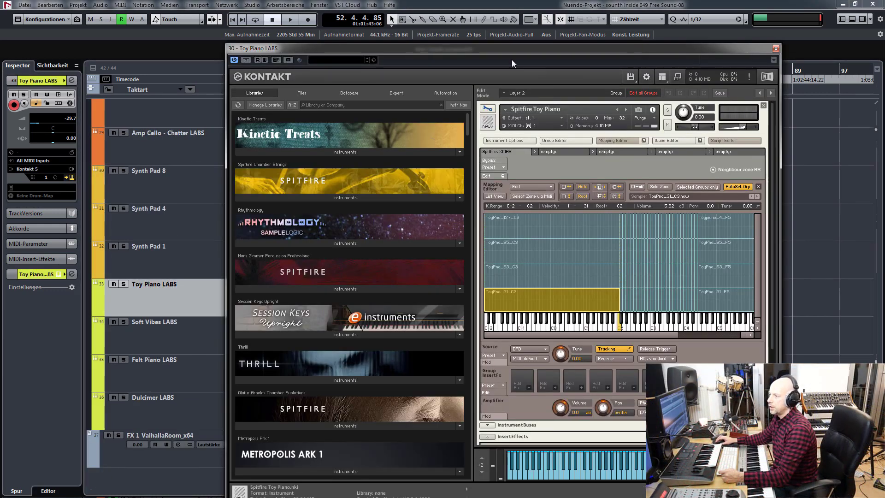
{"action": "left_click_drag", "start_coordinate": [530, 45], "coordinate": [530, 33]}
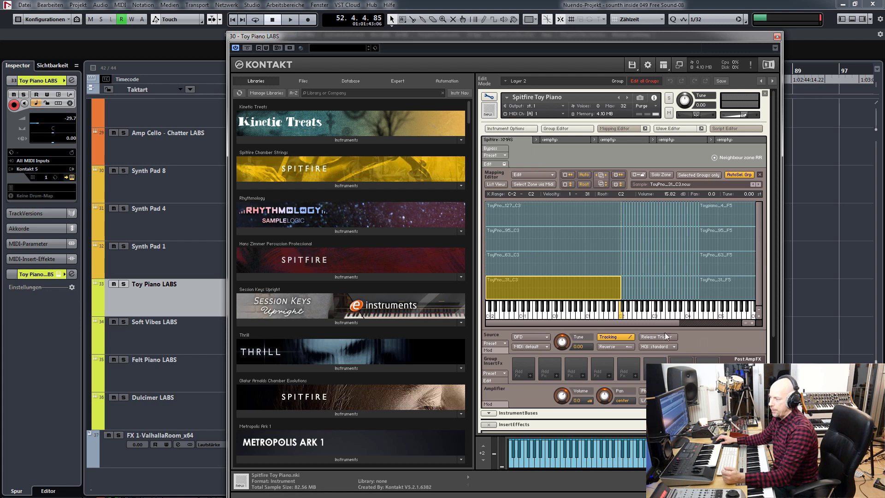
{"action": "scroll", "coordinate": [773, 285], "scroll_direction": "down", "scroll_amount": 3}
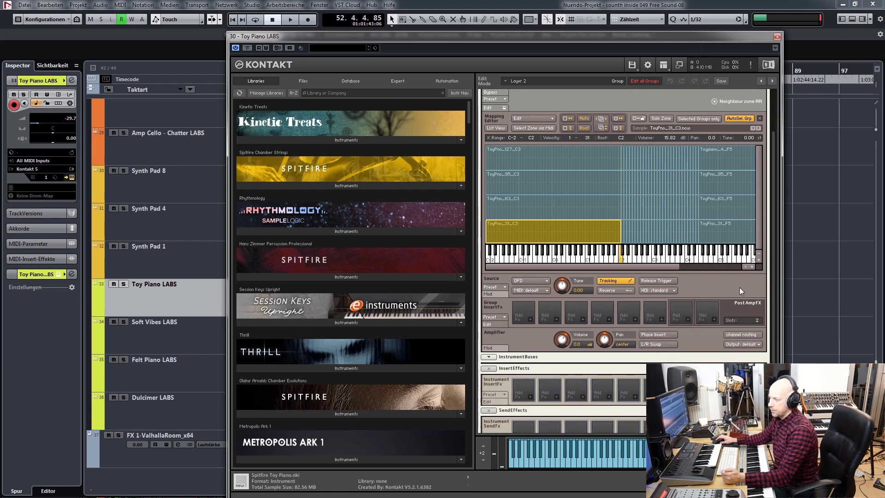
{"action": "scroll", "coordinate": [772, 287], "scroll_direction": "down", "scroll_amount": 4}
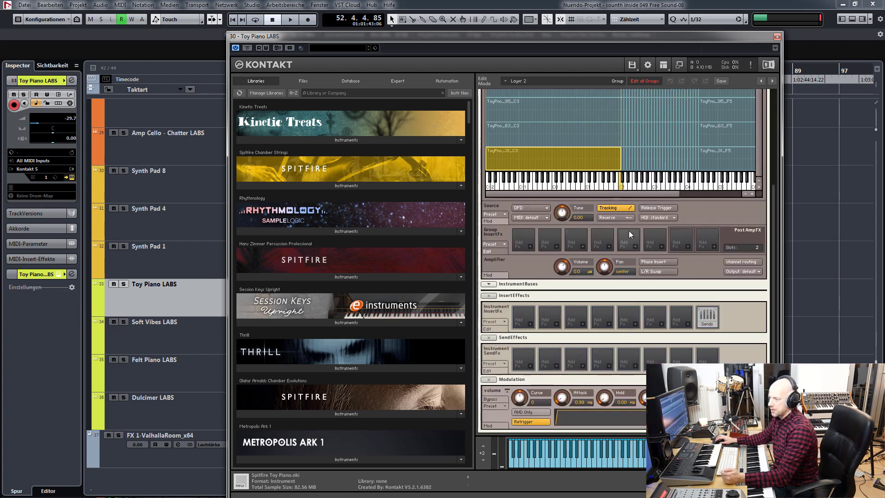
{"action": "left_click", "coordinate": [777, 37]}
- Return to the Strings Short LABS track, examine the strings and synth pad presets in its LABS preset browser, and close the instrument
{"action": "scroll", "coordinate": [222, 234], "scroll_direction": "up", "scroll_amount": 8}
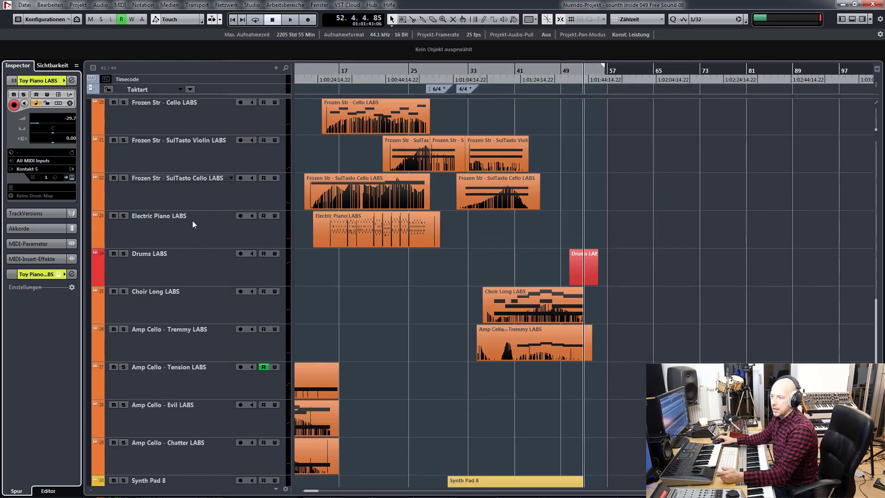
{"action": "scroll", "coordinate": [179, 218], "scroll_direction": "up", "scroll_amount": 9}
{"action": "left_click", "coordinate": [167, 317]}
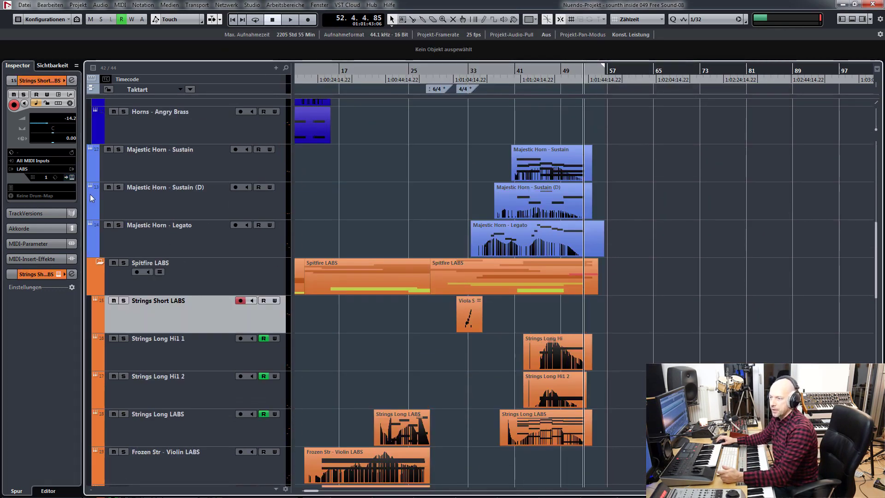
{"action": "left_click", "coordinate": [72, 177]}
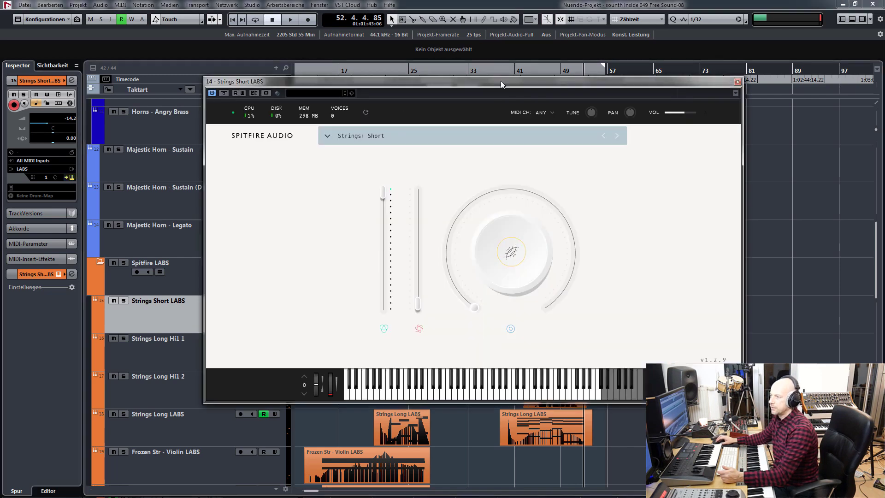
{"action": "left_click_drag", "start_coordinate": [501, 81], "coordinate": [526, 80]}
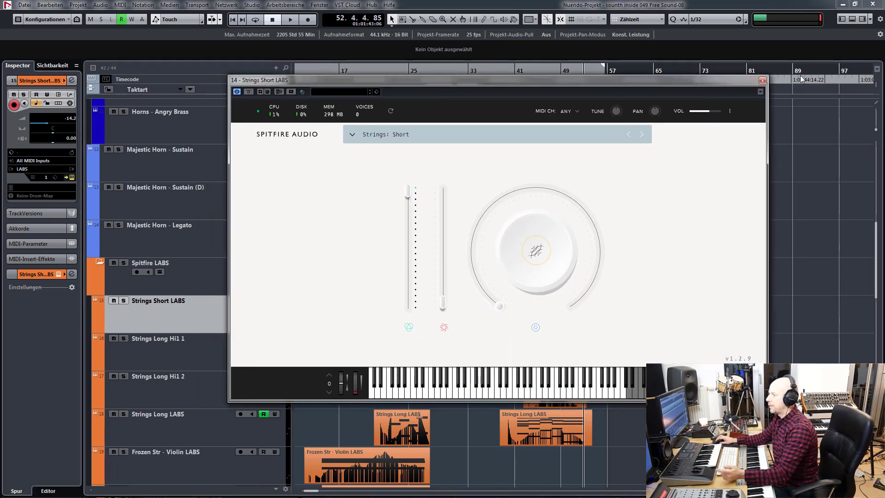
{"action": "left_click", "coordinate": [762, 80]}
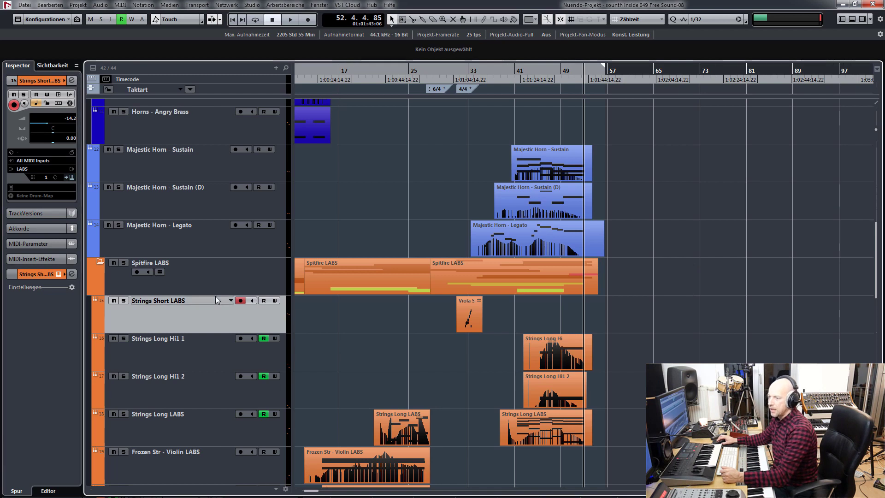
{"action": "left_click", "coordinate": [70, 178]}
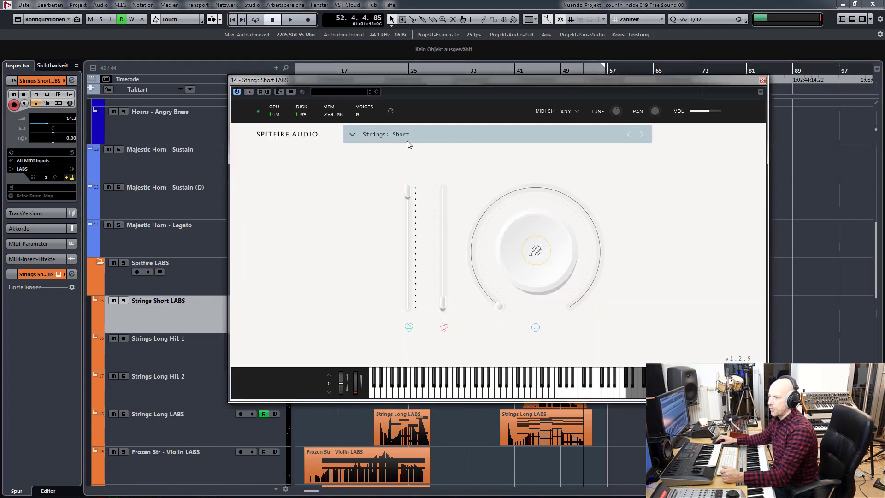
{"action": "left_click", "coordinate": [418, 137]}
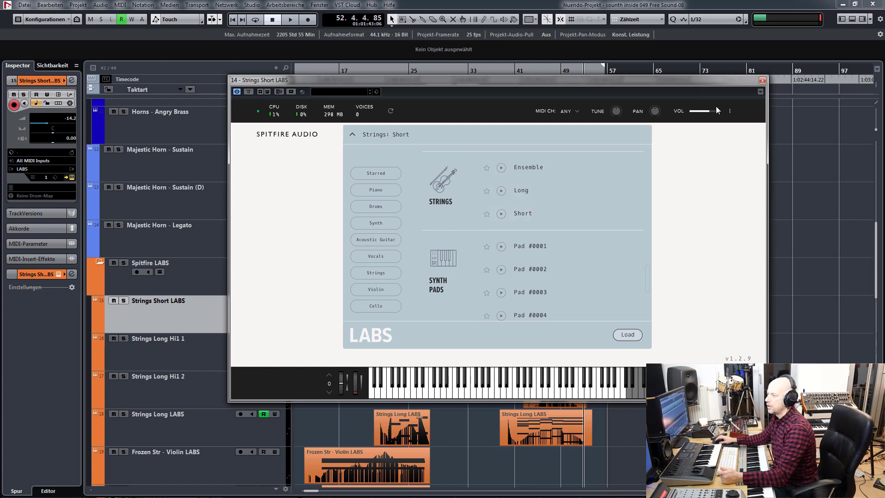
{"action": "left_click", "coordinate": [762, 81]}
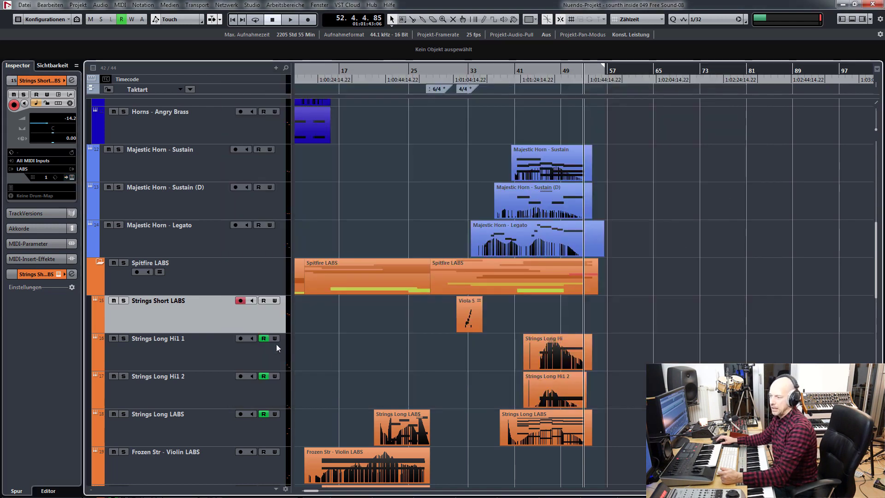
- Audition the Strings Short LABS and Strings Long Hi1 1 tracks, placing the playhead at bar 46 for the long strings
{"action": "scroll", "coordinate": [671, 269], "scroll_direction": "left", "scroll_amount": 3}
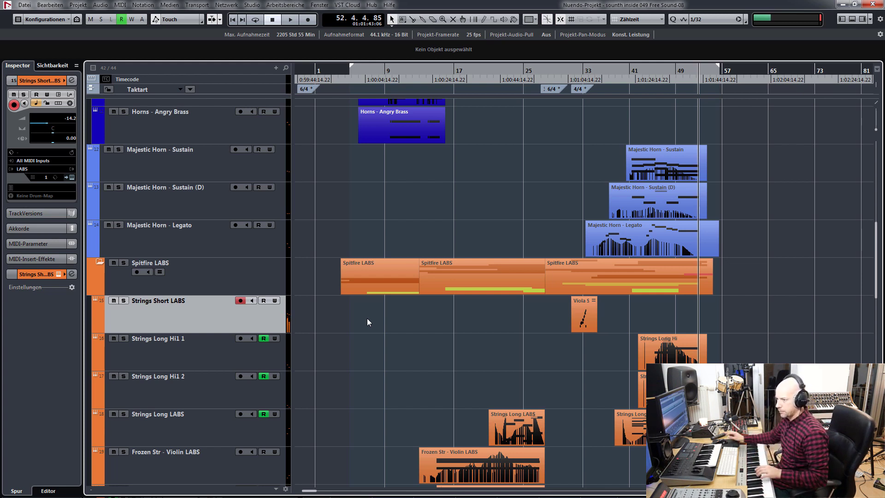
{"action": "left_click", "coordinate": [210, 360]}
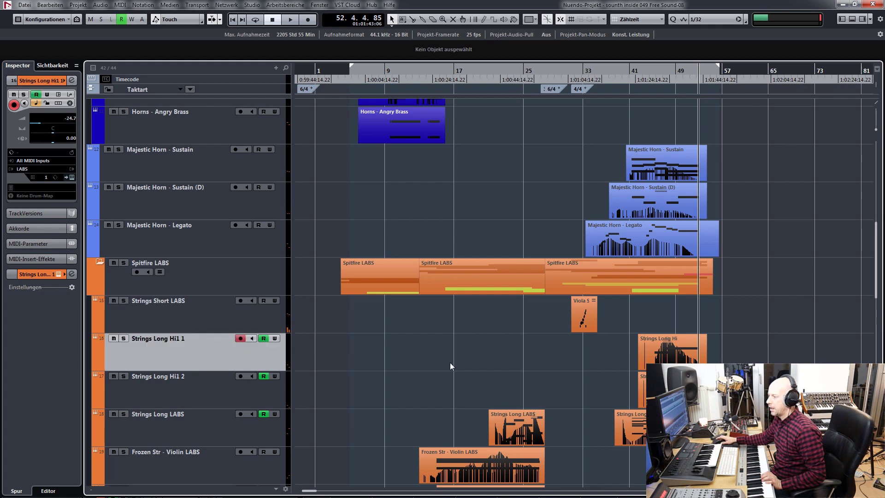
{"action": "left_click", "coordinate": [660, 70]}
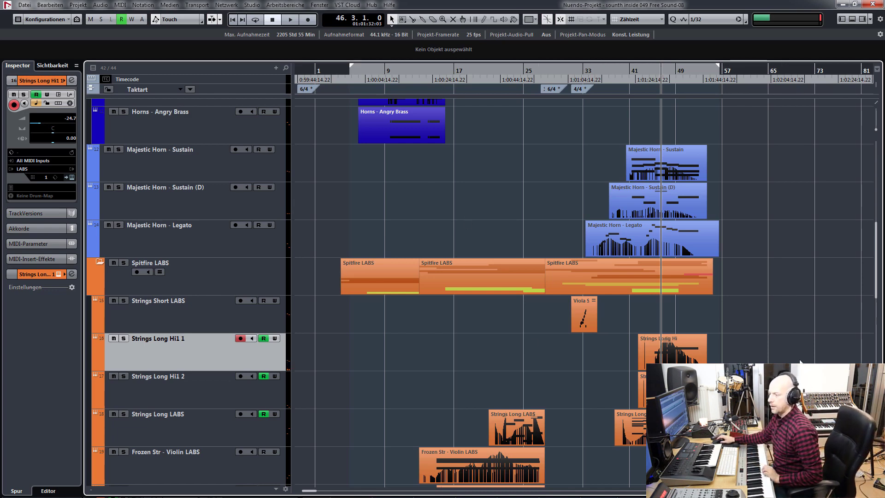
- Open the Frozen Str - Violin LABS instrument, look through the Frozen Strings presets in its browser, and close the window
{"action": "scroll", "coordinate": [800, 362], "scroll_direction": "down", "scroll_amount": 4}
{"action": "left_click", "coordinate": [249, 319]}
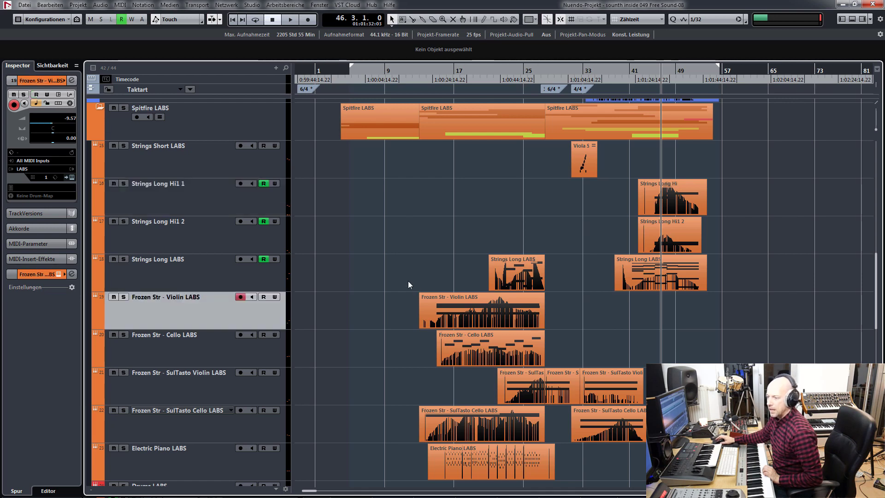
{"action": "scroll", "coordinate": [342, 295], "scroll_direction": "down", "scroll_amount": 4}
{"action": "scroll", "coordinate": [341, 291], "scroll_direction": "up", "scroll_amount": 2}
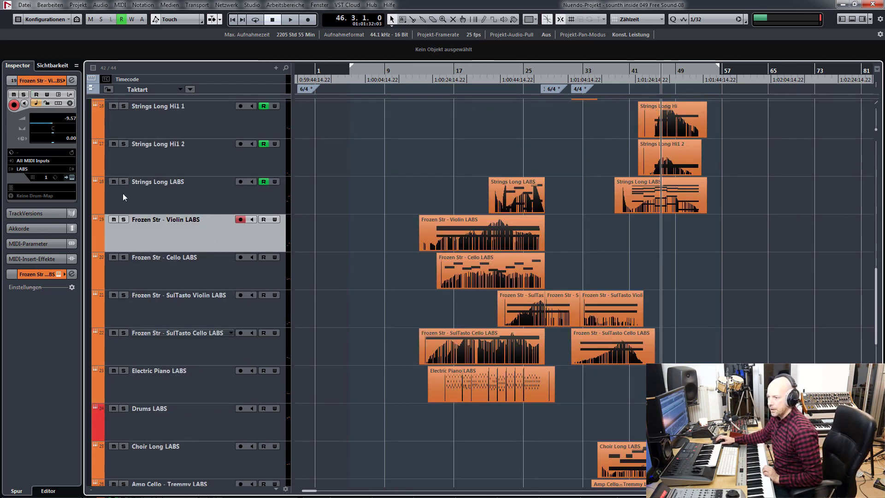
{"action": "left_click", "coordinate": [71, 177]}
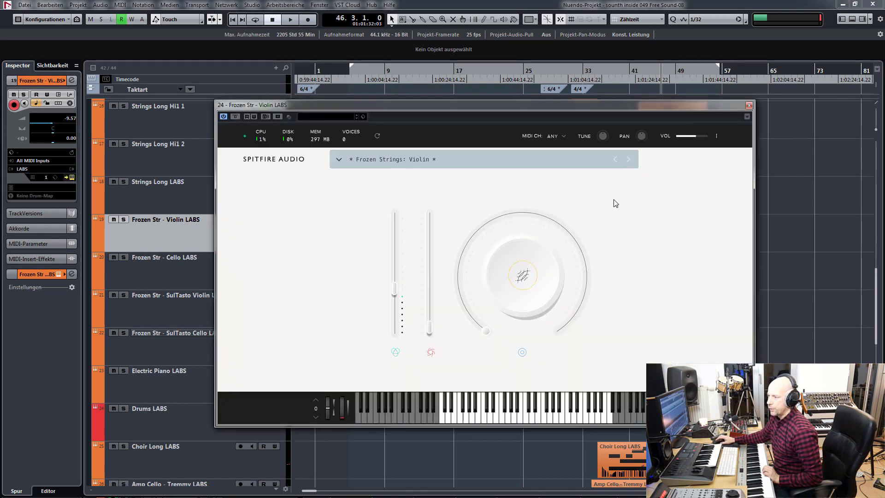
{"action": "left_click", "coordinate": [392, 160]}
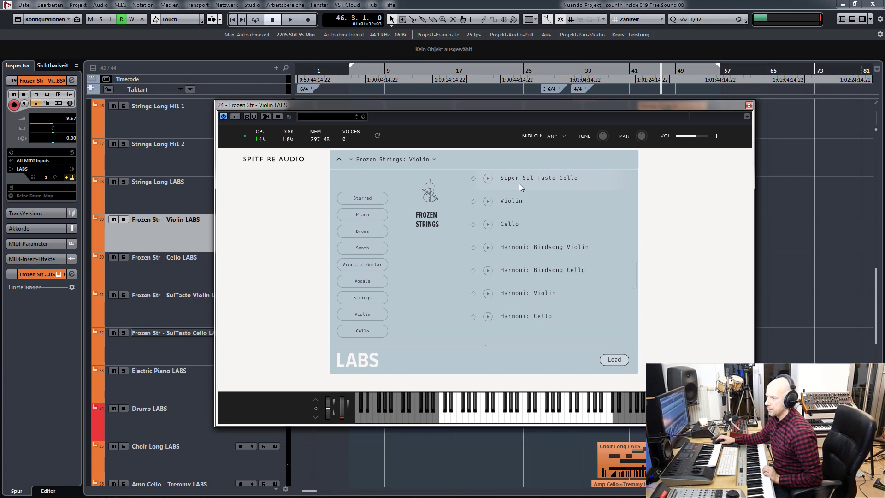
{"action": "scroll", "coordinate": [519, 183], "scroll_direction": "up", "scroll_amount": 2}
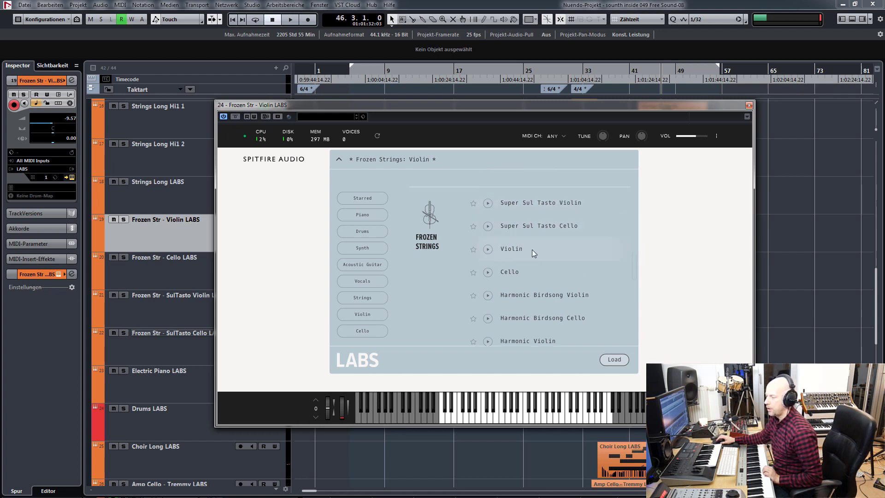
{"action": "scroll", "coordinate": [549, 300], "scroll_direction": "down", "scroll_amount": 1}
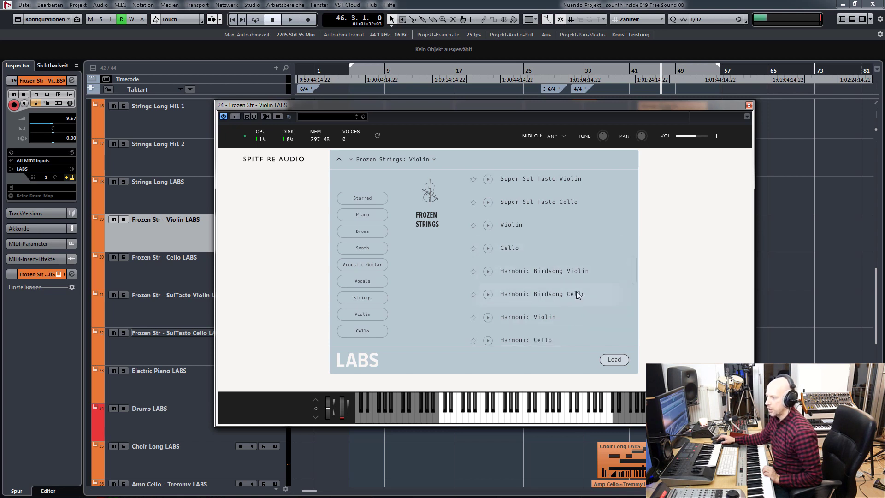
{"action": "scroll", "coordinate": [577, 291], "scroll_direction": "down", "scroll_amount": 2}
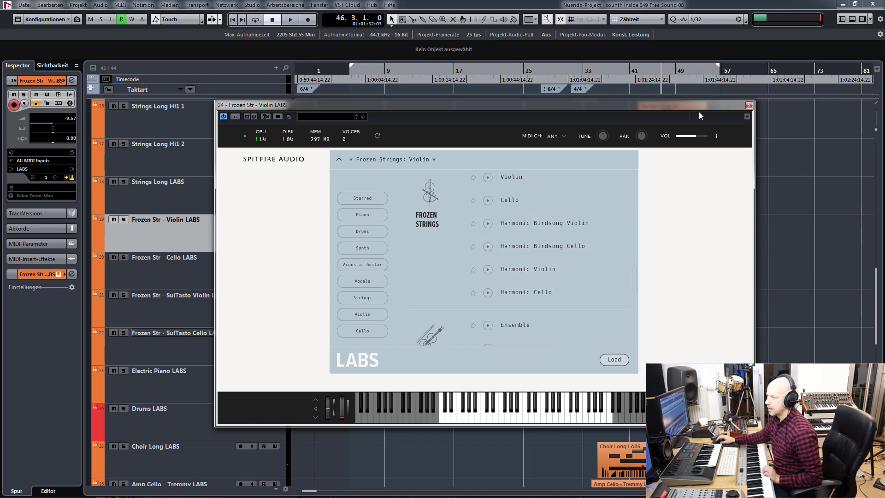
{"action": "left_click", "coordinate": [749, 106]}
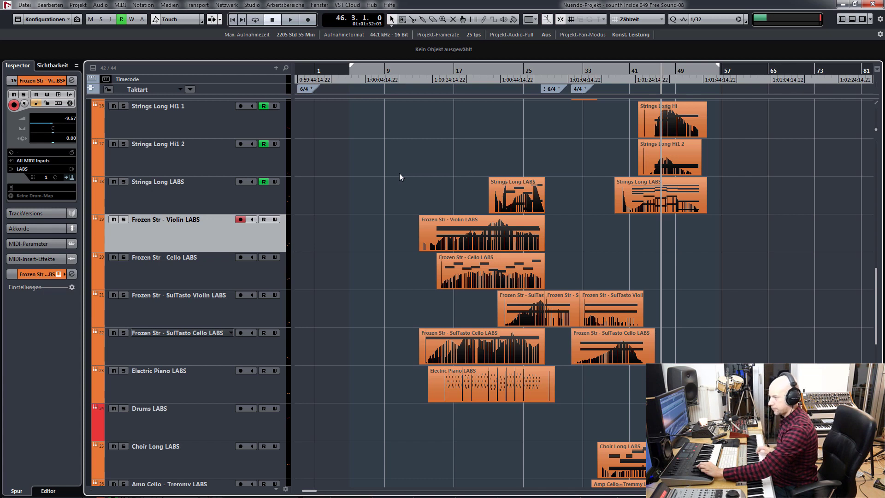
- Audition the Frozen Str tracks in turn: Violin at bar 20, Cello, SulTasto Violin at bar 24, and SulTasto Cello at bar 19
{"action": "left_click", "coordinate": [479, 74]}
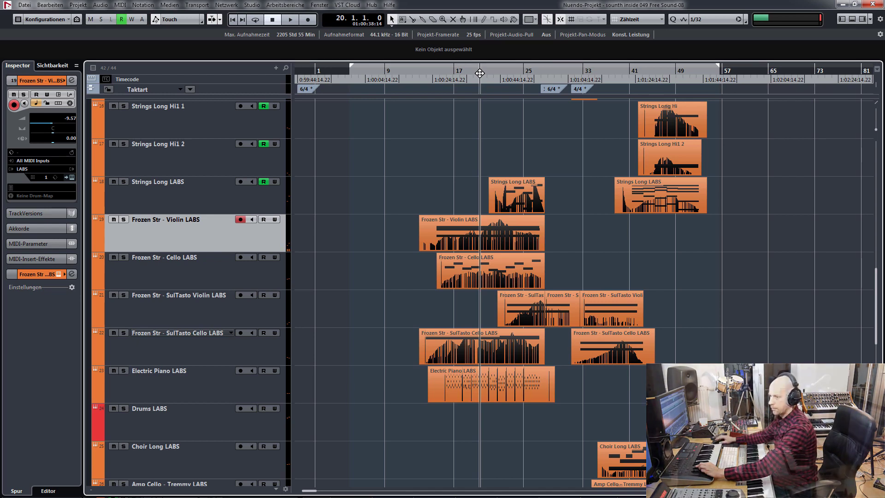
{"action": "left_click", "coordinate": [207, 274]}
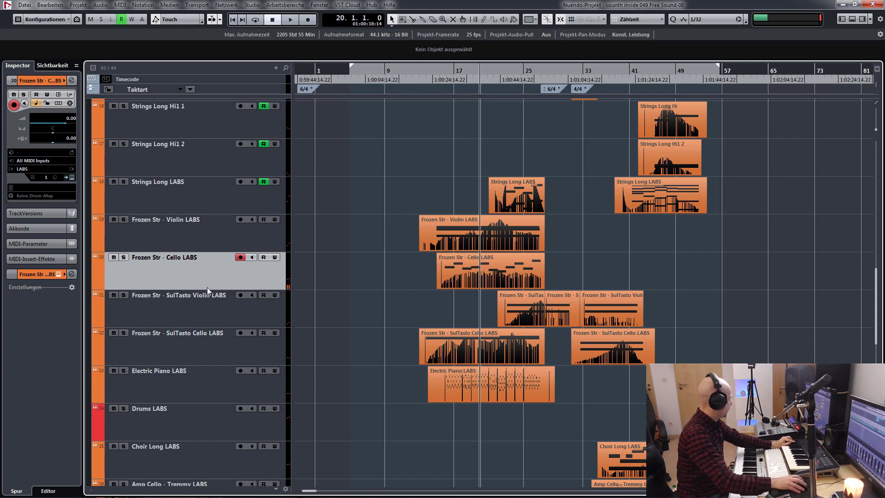
{"action": "left_click", "coordinate": [206, 309]}
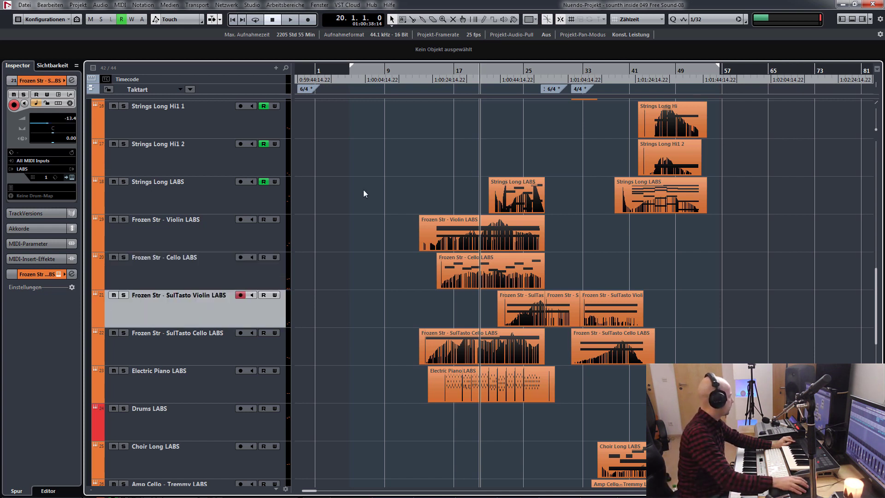
{"action": "left_click", "coordinate": [521, 70]}
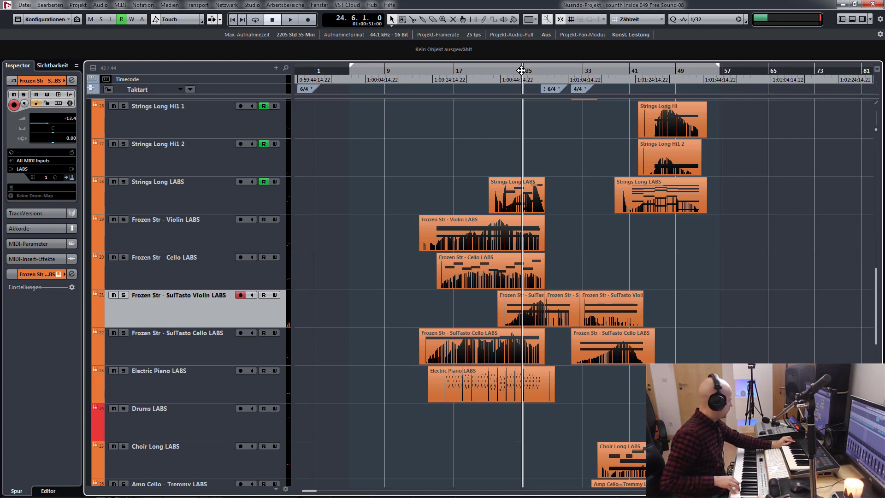
{"action": "left_click", "coordinate": [257, 353]}
{"action": "left_click", "coordinate": [471, 72]}
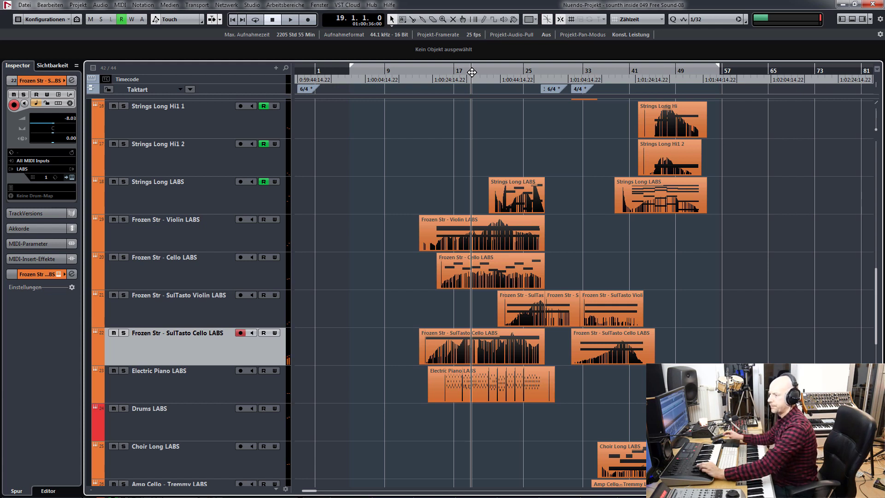
- Play the four Frozen Str tracks together from about bar 13, comparing them soloed and with the full arrangement
{"action": "left_click", "coordinate": [198, 231], "text": "shift"}
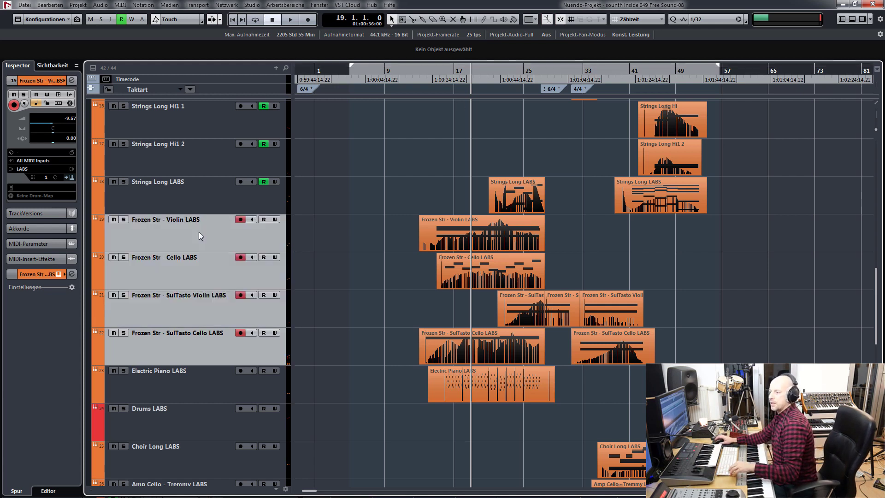
{"action": "key", "text": "s"}
{"action": "left_click_drag", "start_coordinate": [444, 73], "coordinate": [423, 77]}
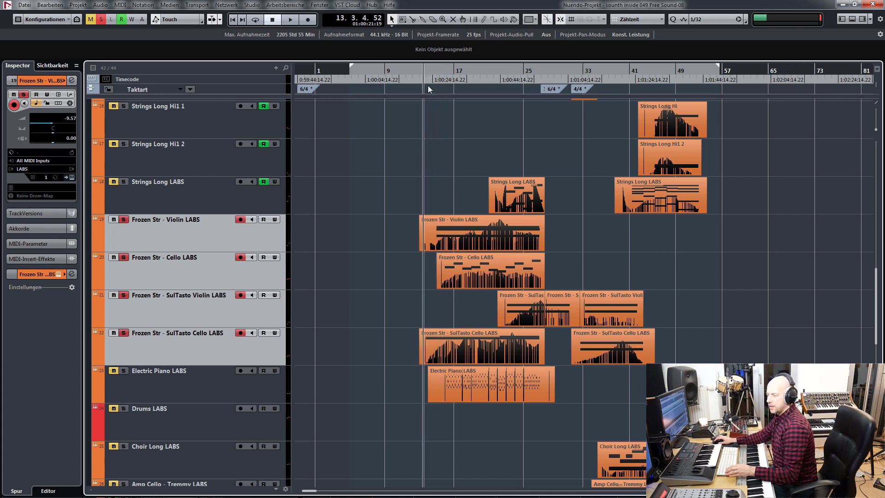
{"action": "key", "text": "space"}
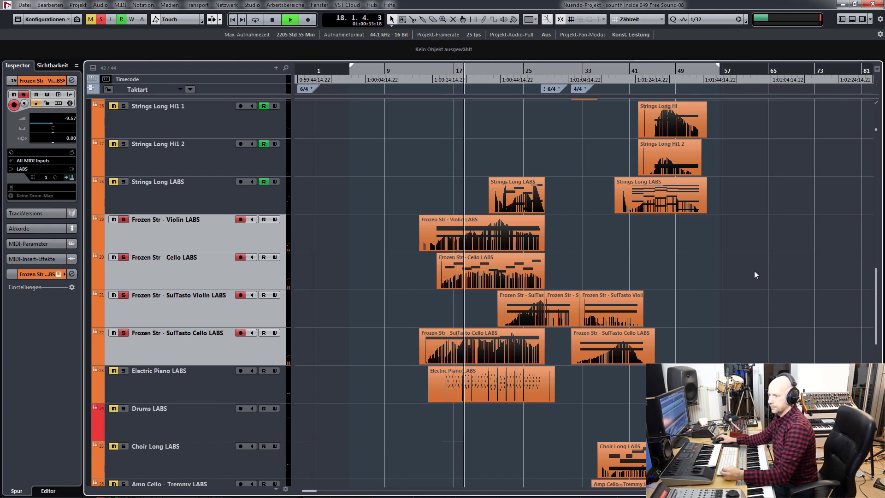
{"action": "left_click", "coordinate": [101, 20]}
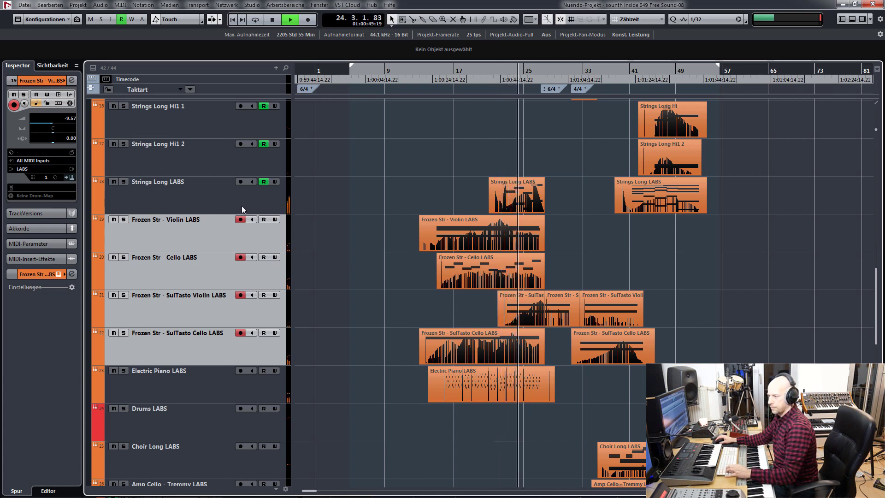
{"action": "key", "text": "s"}
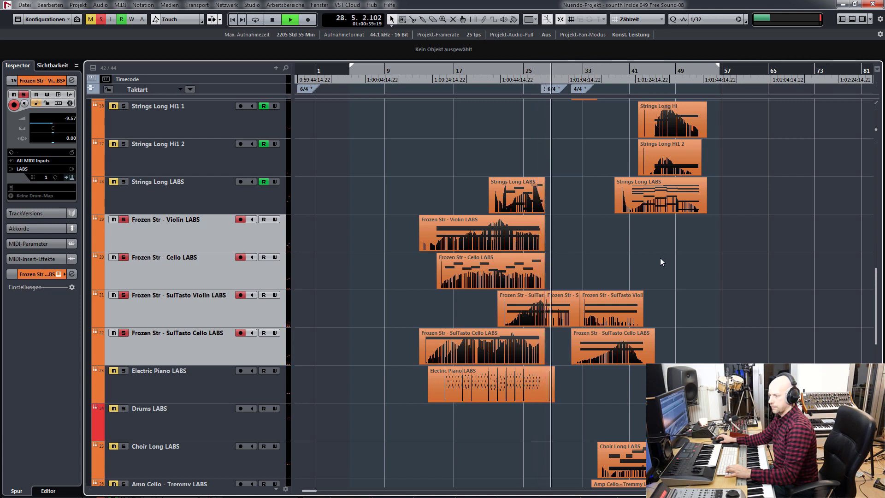
{"action": "key", "text": "space"}
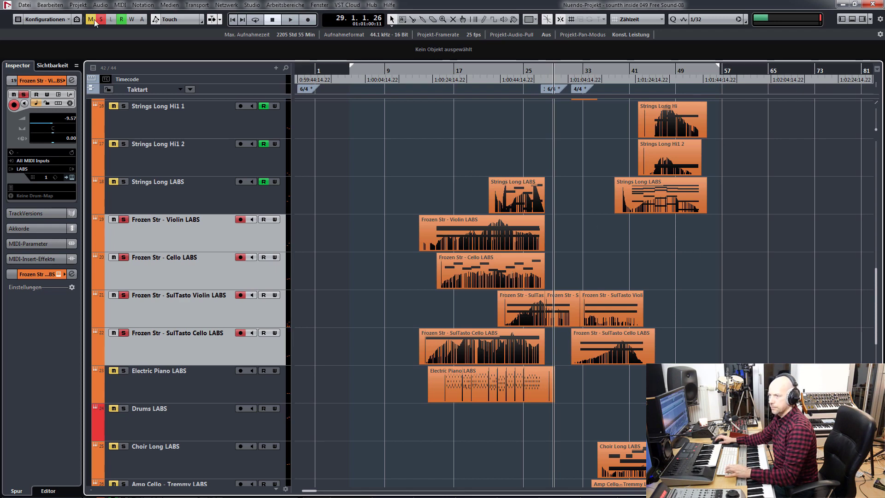
- Look through the preset browser of the Electric Piano LABS instrument, close it, and place the playhead at bar 15
{"action": "scroll", "coordinate": [377, 236], "scroll_direction": "down", "scroll_amount": 5}
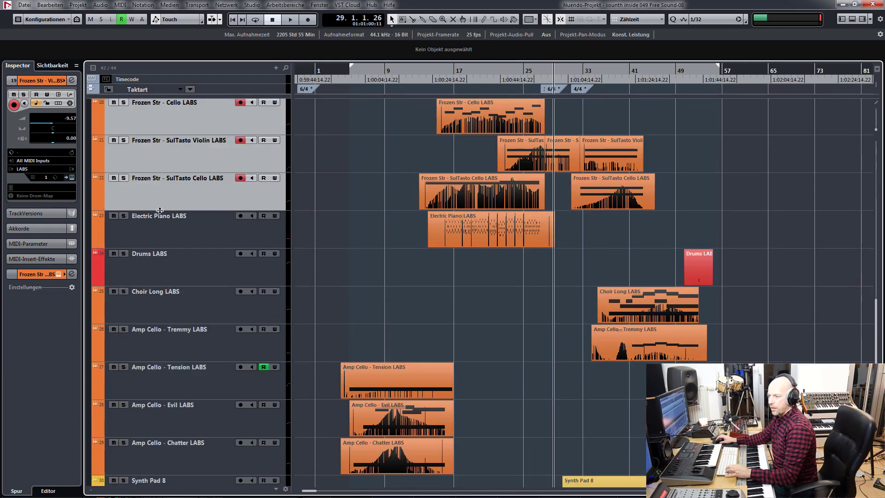
{"action": "left_click", "coordinate": [256, 223]}
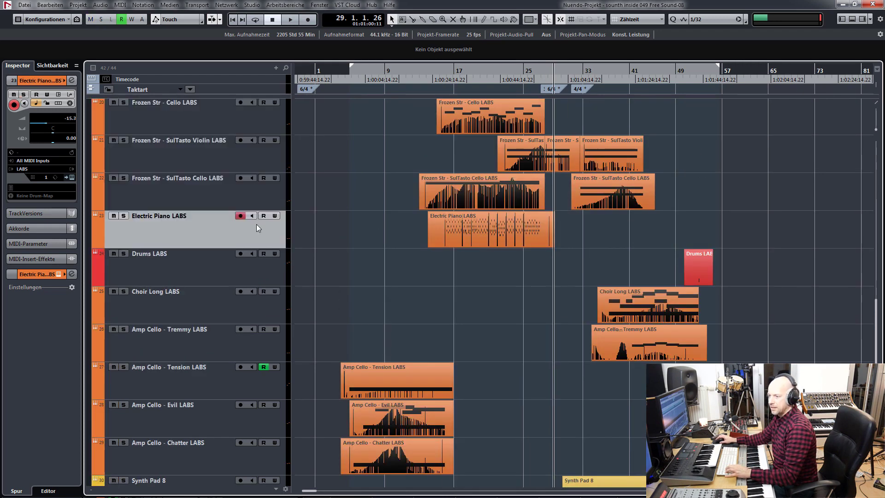
{"action": "left_click", "coordinate": [72, 177]}
{"action": "left_click", "coordinate": [415, 190]}
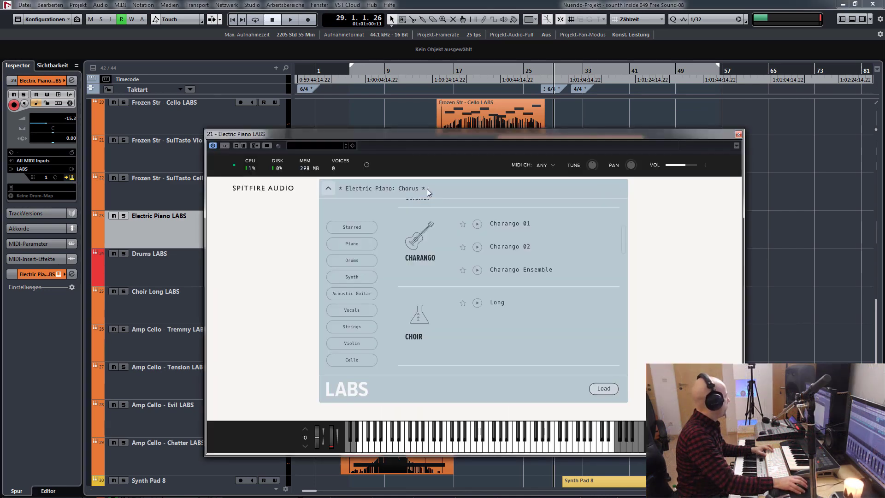
{"action": "scroll", "coordinate": [554, 293], "scroll_direction": "up", "scroll_amount": 1}
{"action": "scroll", "coordinate": [554, 292], "scroll_direction": "up", "scroll_amount": 3}
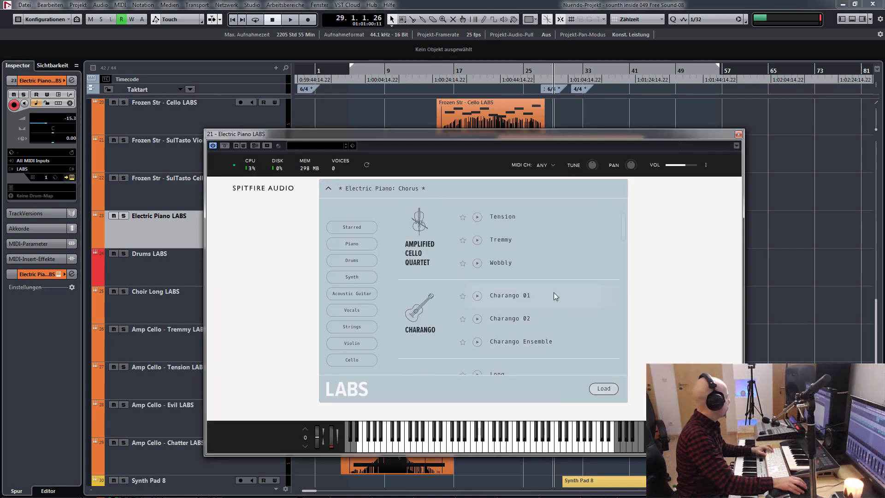
{"action": "scroll", "coordinate": [562, 266], "scroll_direction": "down", "scroll_amount": 4}
{"action": "scroll", "coordinate": [566, 260], "scroll_direction": "down", "scroll_amount": 5}
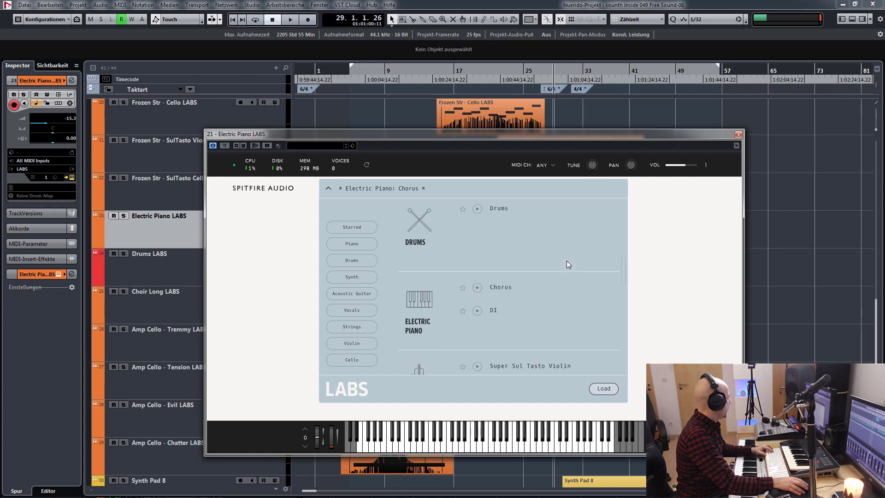
{"action": "left_click", "coordinate": [738, 134]}
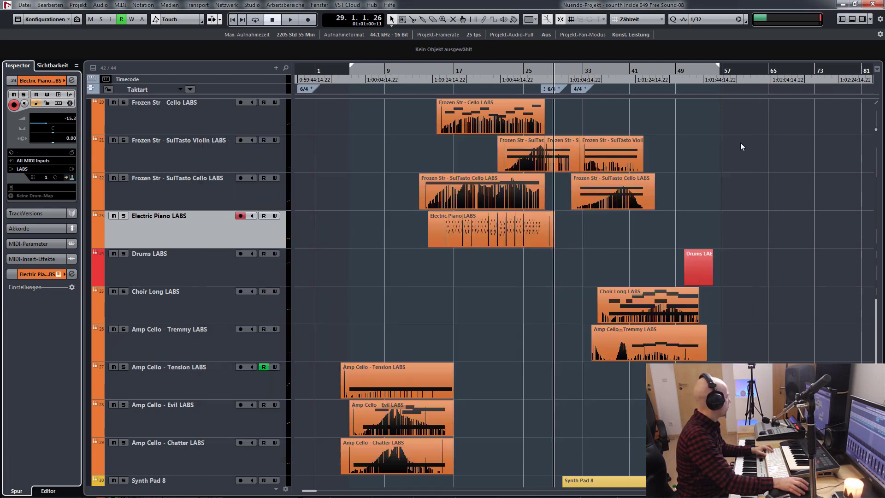
{"action": "left_click", "coordinate": [437, 71]}
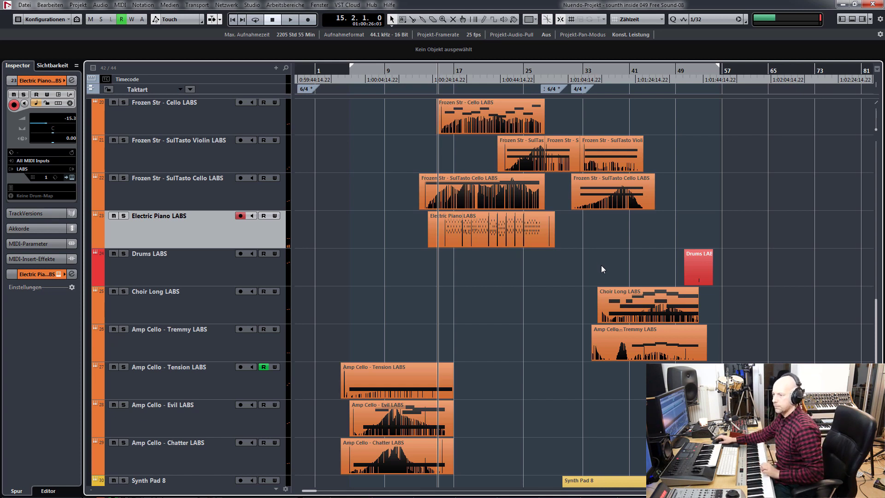
- Show the insert effects of the Drums LABS track and bypass all of them
{"action": "left_click", "coordinate": [198, 270]}
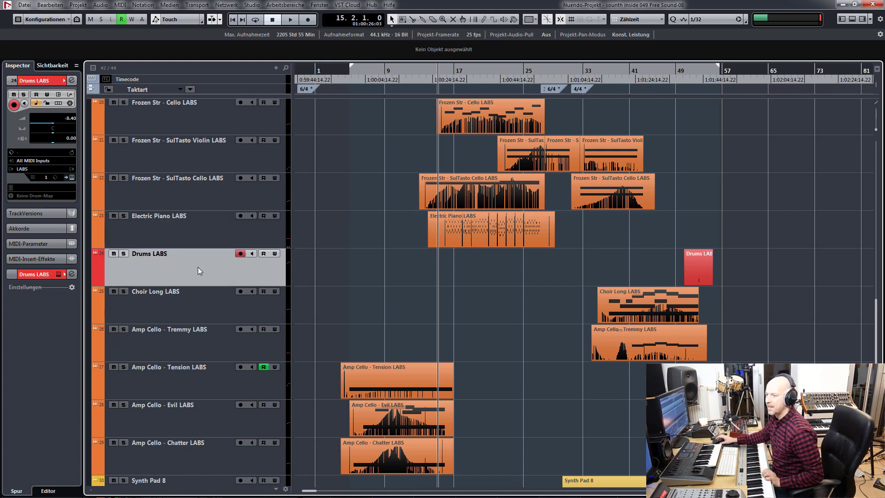
{"action": "left_click", "coordinate": [34, 273]}
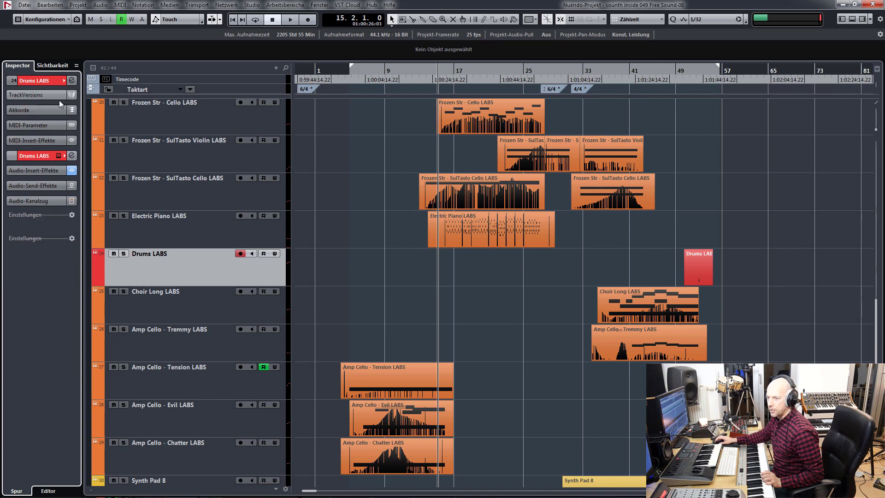
{"action": "left_click", "coordinate": [38, 170]}
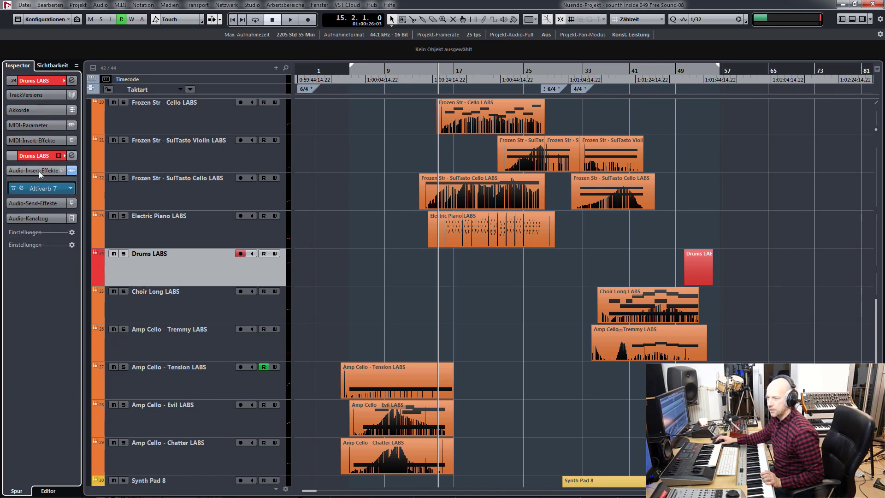
{"action": "left_click", "coordinate": [72, 170]}
- Open the Drums LABS instrument and lower the track's channel volume to -17.0 dB
{"action": "left_click", "coordinate": [59, 156]}
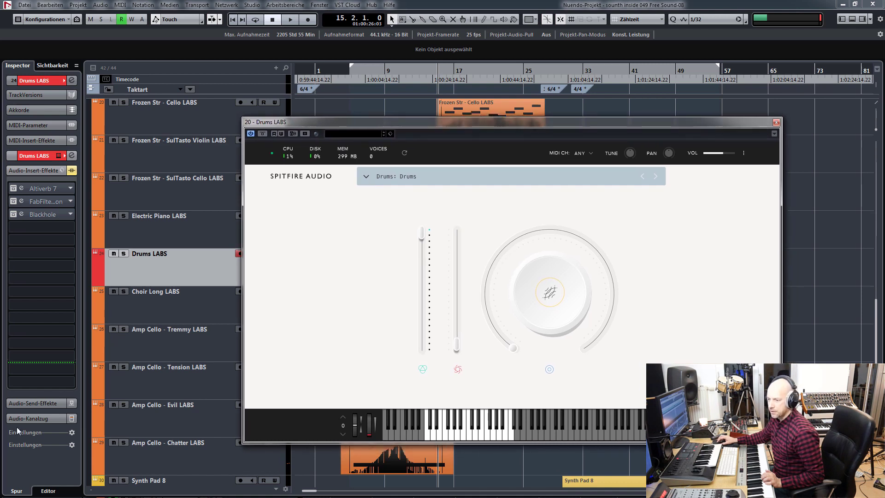
{"action": "left_click", "coordinate": [33, 418]}
{"action": "left_click_drag", "start_coordinate": [27, 296], "coordinate": [27, 314]}
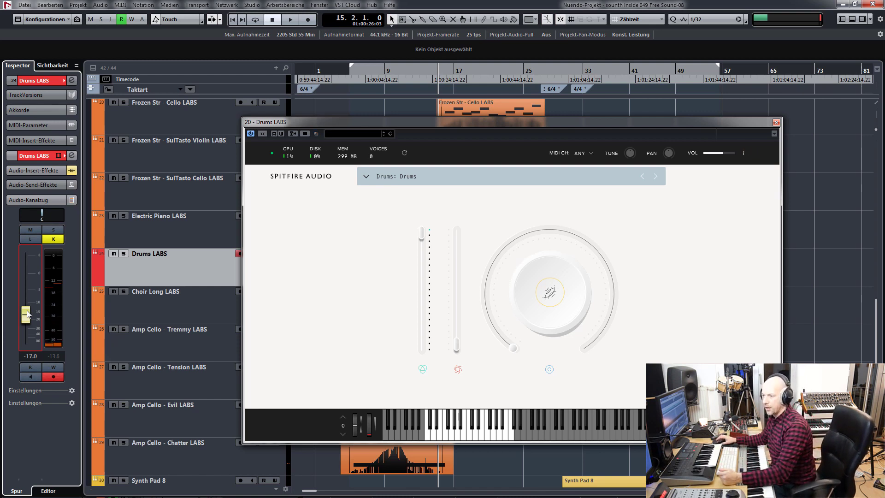
- Reactivate the Altiverb 7 insert on Drums LABS, set the channel volume to -10.6 dB, and close the reverb window
{"action": "left_click", "coordinate": [36, 172]}
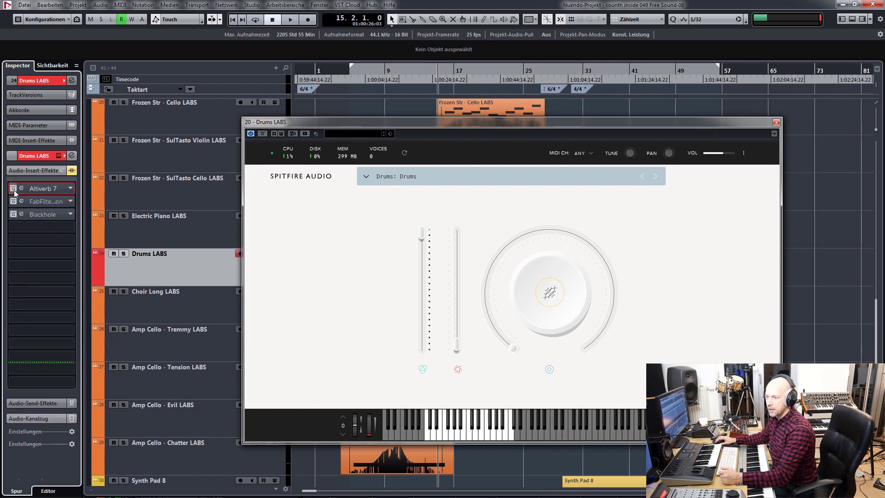
{"action": "left_click", "coordinate": [21, 189]}
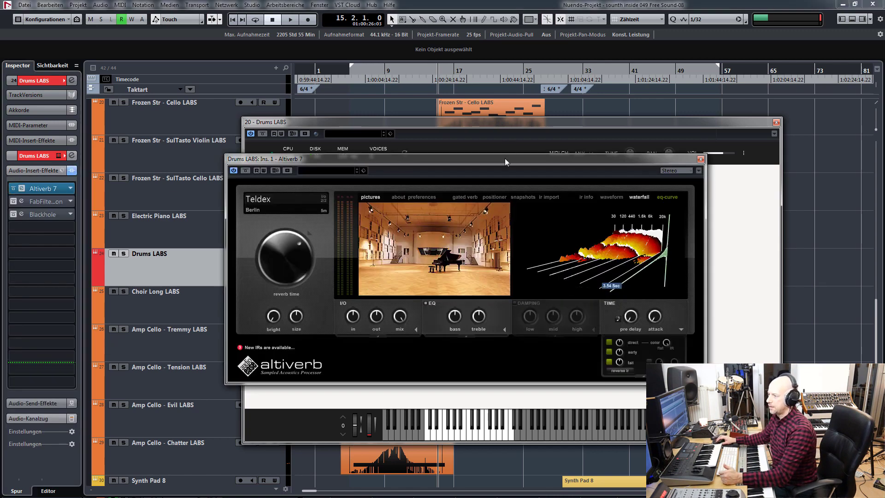
{"action": "left_click_drag", "start_coordinate": [504, 159], "coordinate": [510, 114]}
{"action": "left_click", "coordinate": [20, 419]}
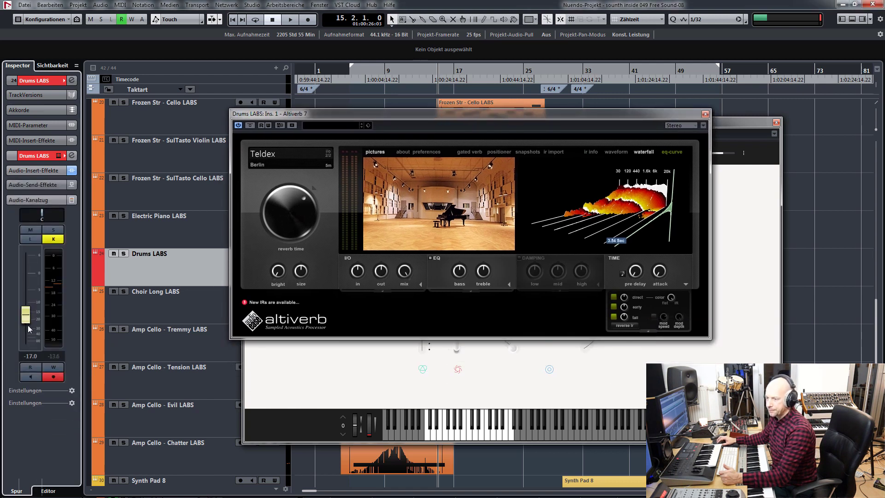
{"action": "left_click_drag", "start_coordinate": [31, 318], "coordinate": [32, 307]}
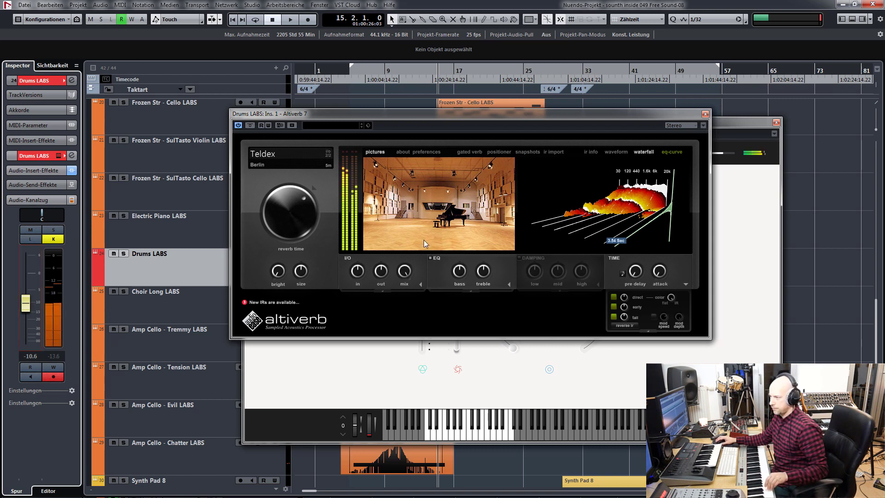
{"action": "left_click", "coordinate": [705, 114]}
- Reveal the Drums LABS clip behind the instrument window and place the playhead on it at bar 51
{"action": "left_click_drag", "start_coordinate": [723, 123], "coordinate": [653, 336]}
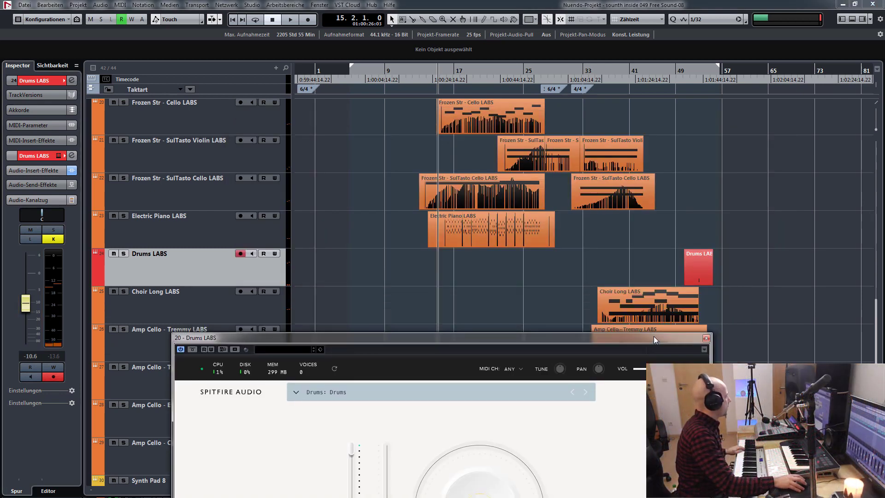
{"action": "left_click", "coordinate": [692, 69]}
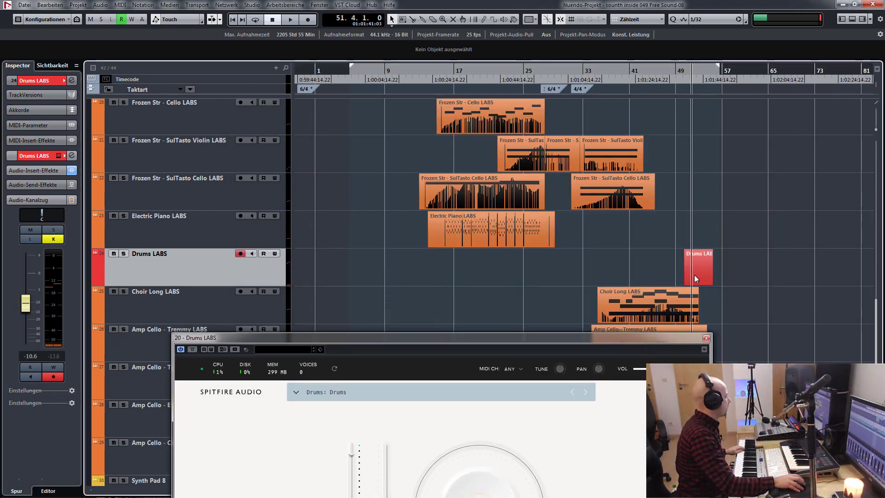
{"action": "left_click_drag", "start_coordinate": [661, 338], "coordinate": [701, 133]}
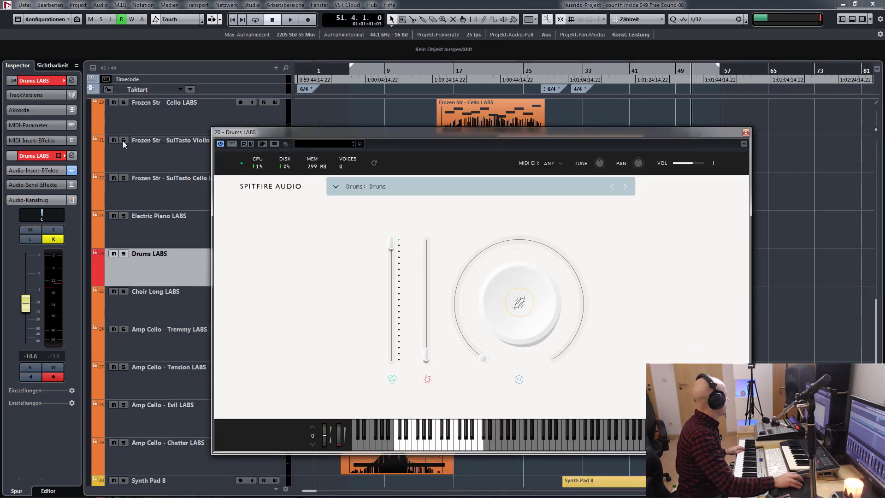
- Activate the FabFilter Simplon insert on Drums LABS, examine its filter settings, and close the plug-in window
{"action": "left_click", "coordinate": [40, 171]}
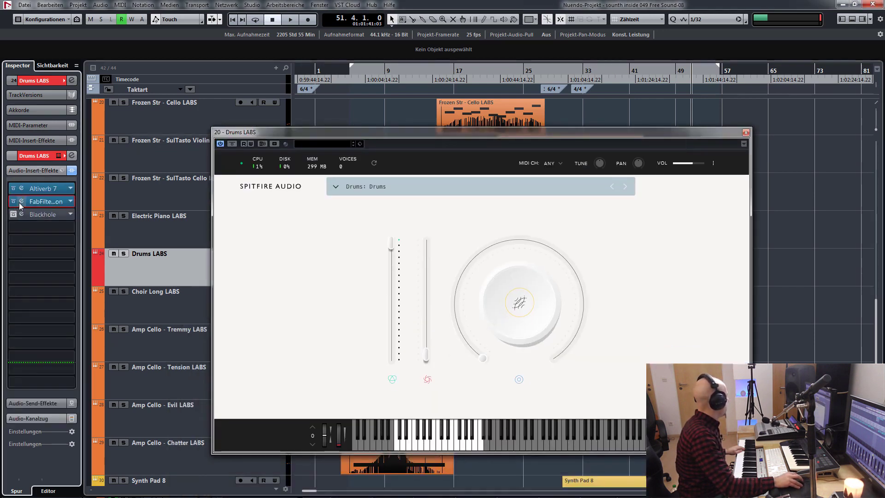
{"action": "left_click", "coordinate": [41, 202]}
{"action": "left_click_drag", "start_coordinate": [444, 162], "coordinate": [424, 146]}
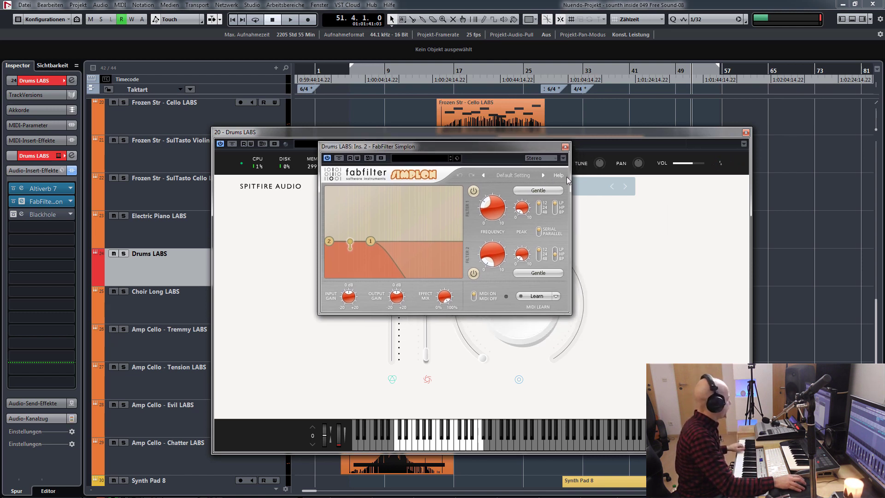
{"action": "left_click", "coordinate": [565, 147]}
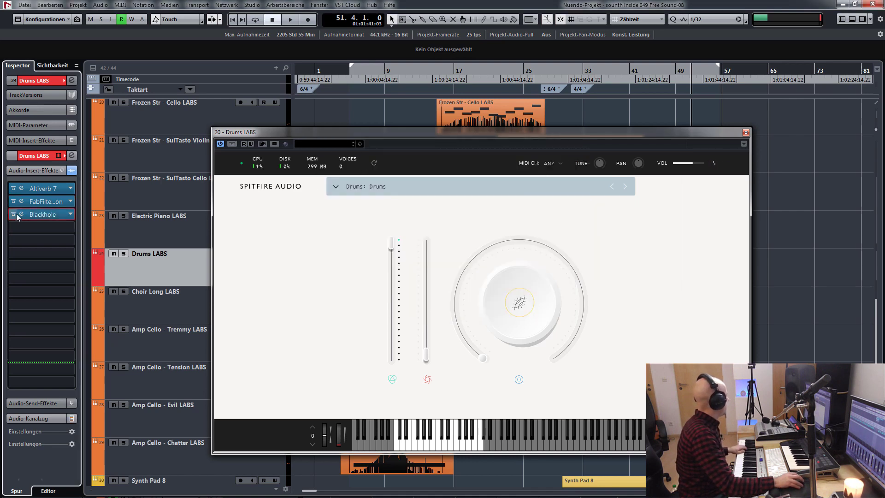
- Activate the Blackhole insert on Drums LABS, examine its settings, and close the plug-in and instrument windows
{"action": "left_click", "coordinate": [21, 214]}
{"action": "left_click_drag", "start_coordinate": [538, 147], "coordinate": [515, 112]}
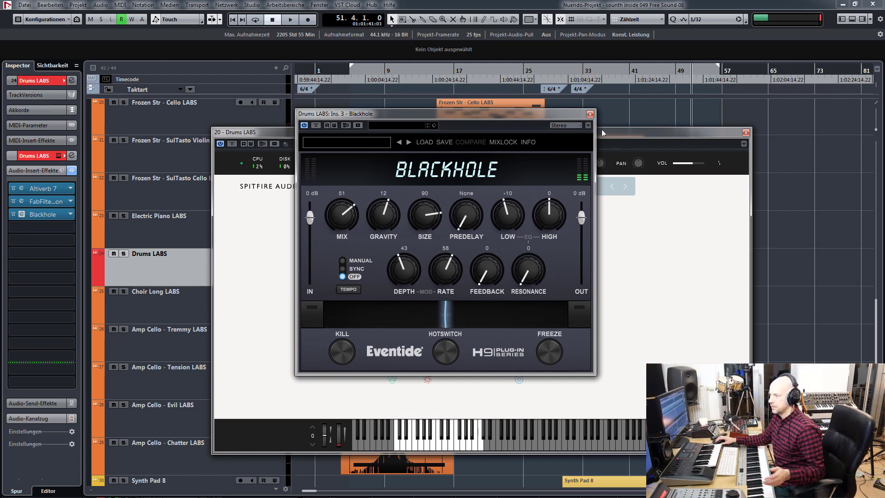
{"action": "left_click", "coordinate": [590, 114]}
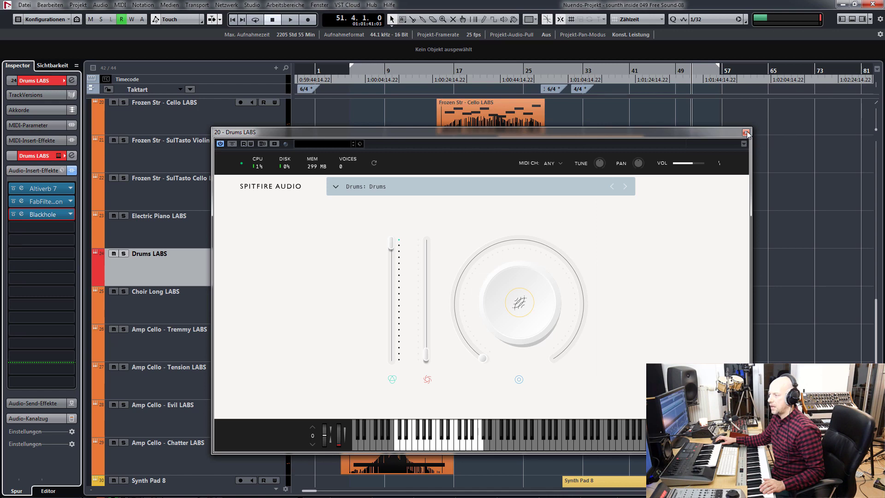
{"action": "left_click", "coordinate": [746, 133]}
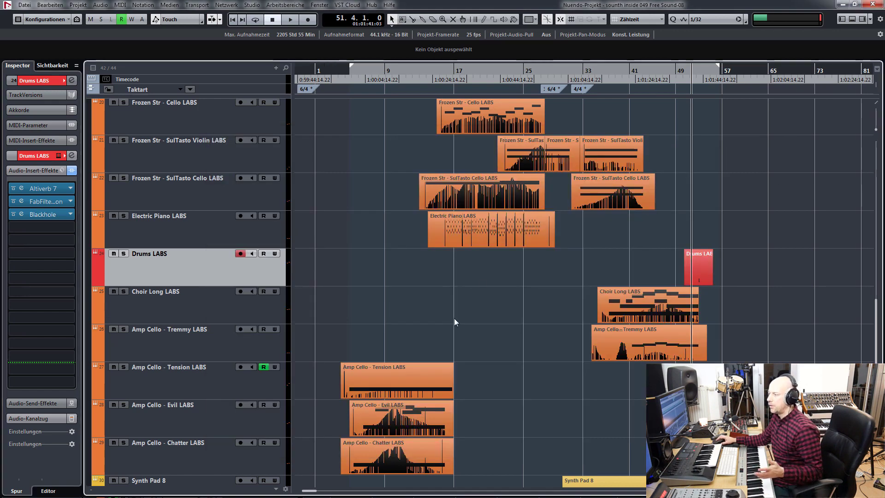
- Return to the Majestic Horn - Sustain track and show its audio send effects
{"action": "scroll", "coordinate": [490, 305], "scroll_direction": "up", "scroll_amount": 2}
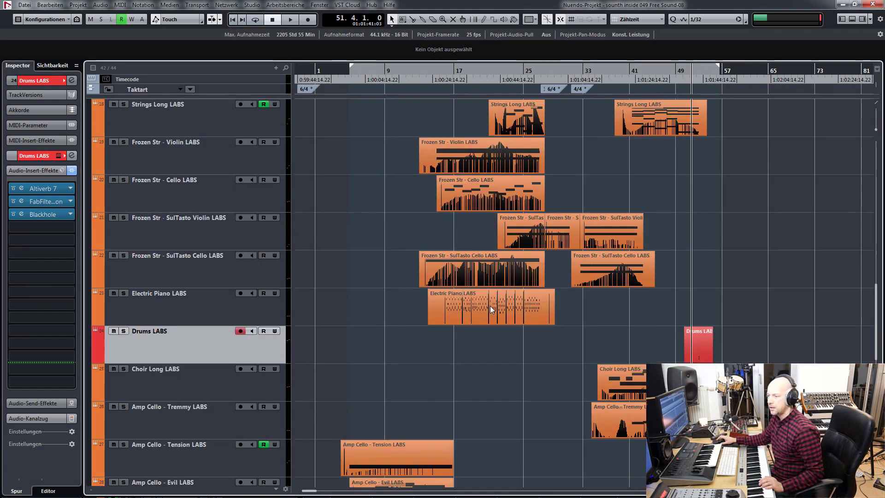
{"action": "scroll", "coordinate": [490, 306], "scroll_direction": "up", "scroll_amount": 6}
{"action": "scroll", "coordinate": [295, 192], "scroll_direction": "up", "scroll_amount": 4}
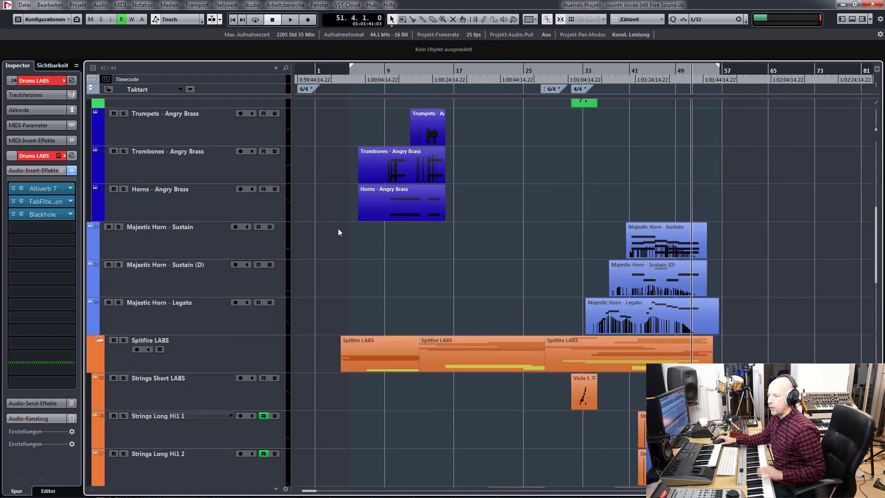
{"action": "left_click", "coordinate": [164, 242]}
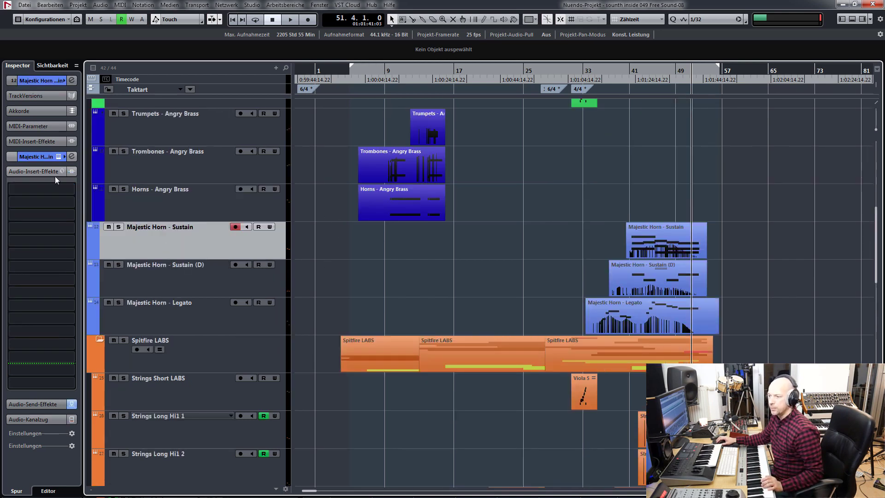
{"action": "left_click", "coordinate": [28, 404]}
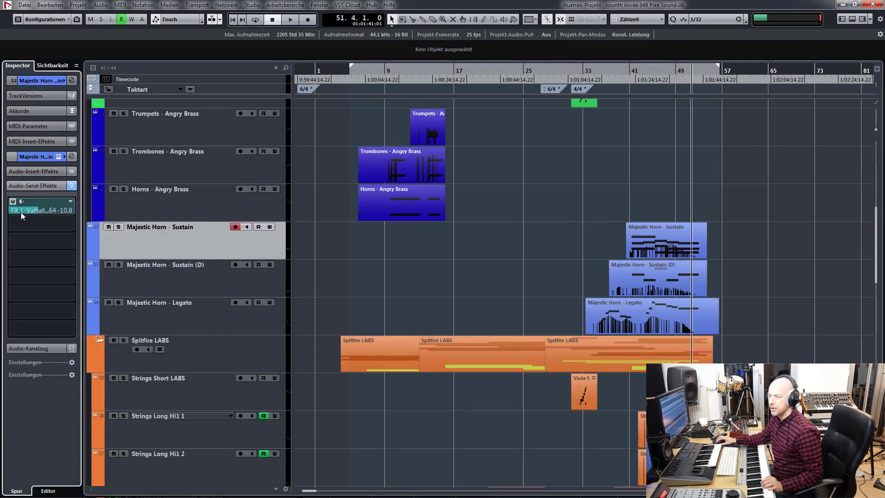
- Look through the arrangement from the brass tracks down to the Synth Pads and select the Choir Long LABS track
{"action": "scroll", "coordinate": [536, 239], "scroll_direction": "down", "scroll_amount": 4}
{"action": "scroll", "coordinate": [535, 238], "scroll_direction": "up", "scroll_amount": 4}
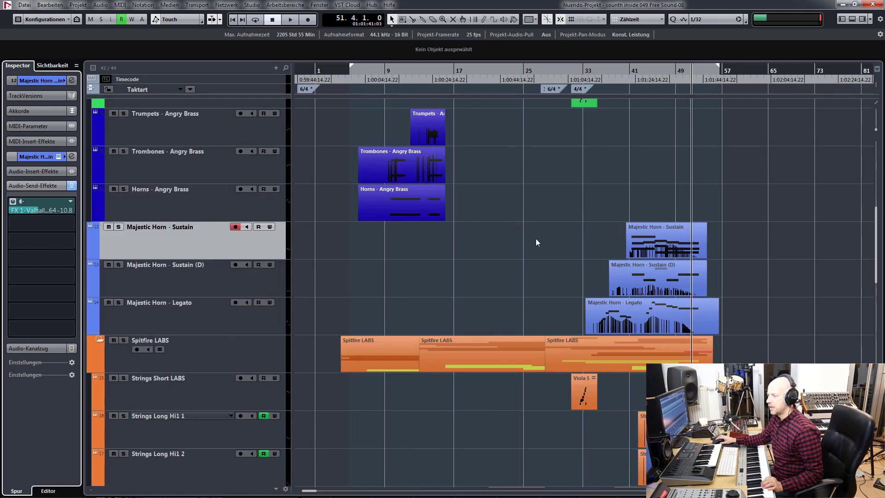
{"action": "scroll", "coordinate": [535, 239], "scroll_direction": "up", "scroll_amount": 2}
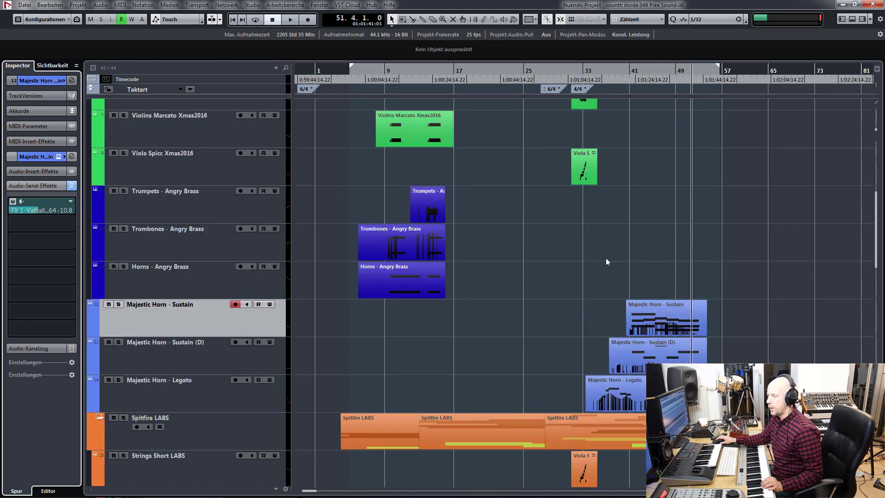
{"action": "scroll", "coordinate": [607, 240], "scroll_direction": "down", "scroll_amount": 13}
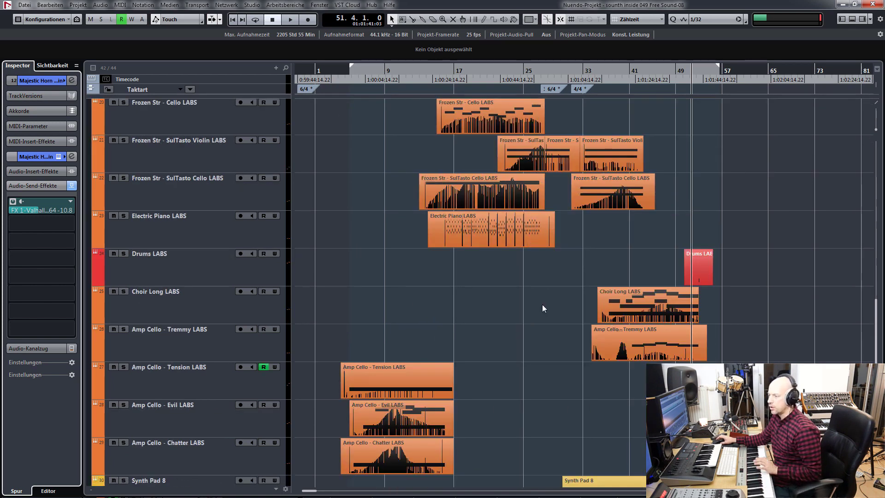
{"action": "scroll", "coordinate": [517, 282], "scroll_direction": "down", "scroll_amount": 6}
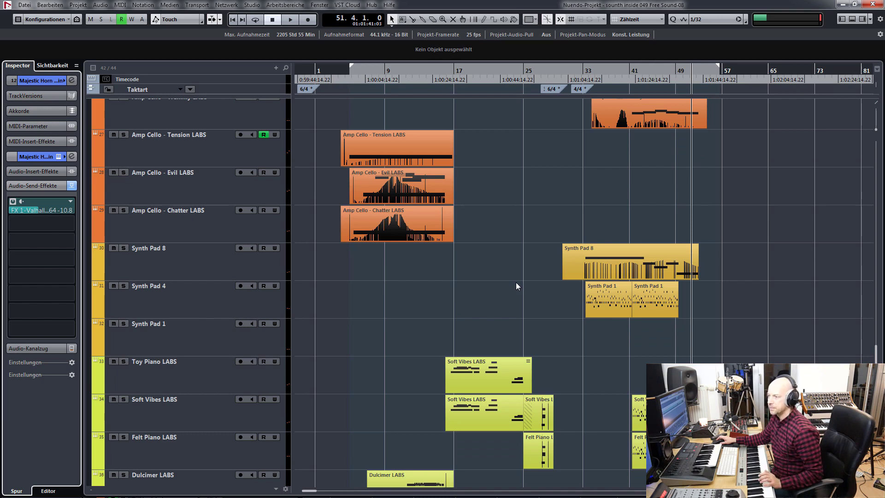
{"action": "scroll", "coordinate": [516, 282], "scroll_direction": "up", "scroll_amount": 4}
{"action": "left_click", "coordinate": [167, 228]}
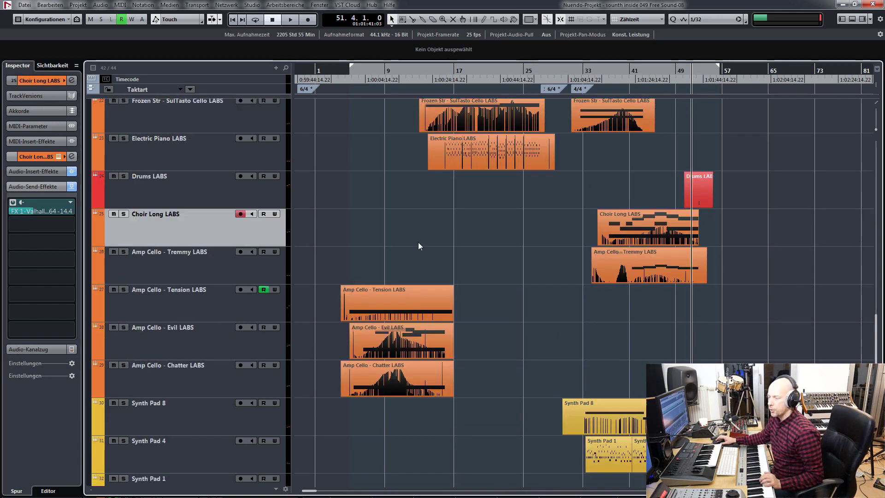
- Place the playhead at bar 37, switch solo on and off for Choir Long LABS, and play it within the full mix
{"action": "left_click", "coordinate": [605, 70]}
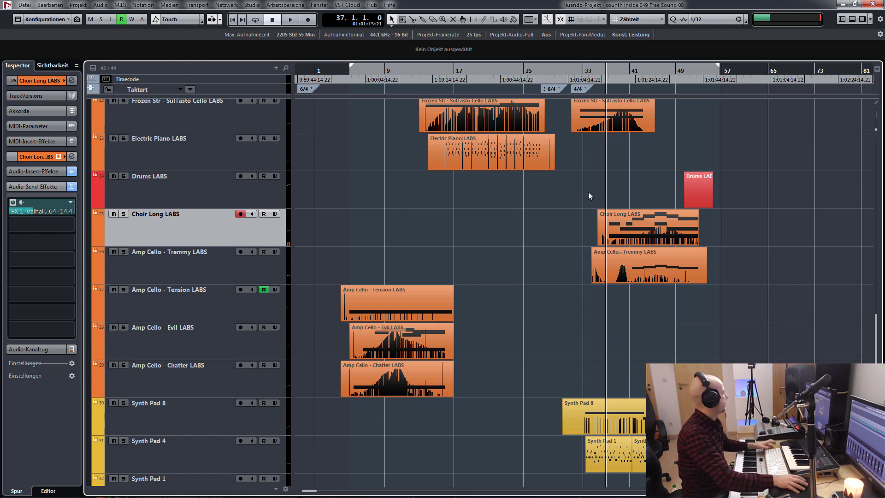
{"action": "key", "text": "s"}
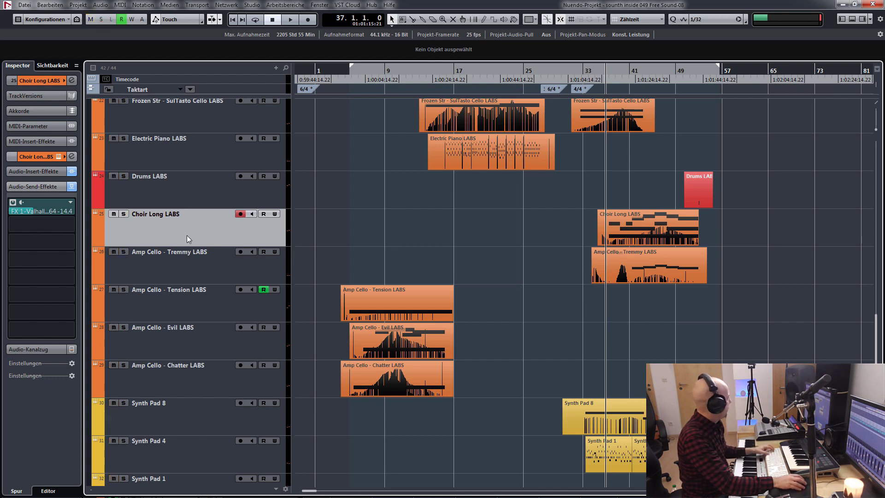
{"action": "key", "text": "s"}
{"action": "key", "text": "space"}
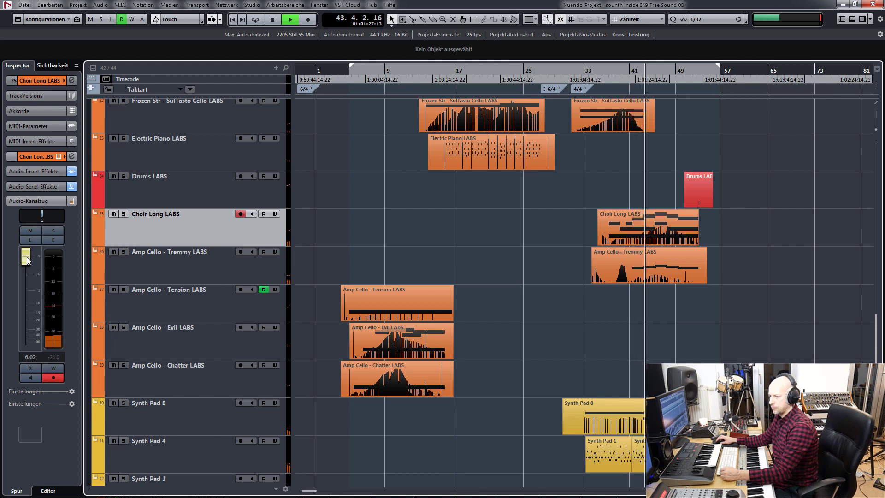
- Try to raise the Choir Long LABS volume fader past 6.02 during playback, and stop playback
{"action": "left_click_drag", "start_coordinate": [27, 261], "coordinate": [23, 228]}
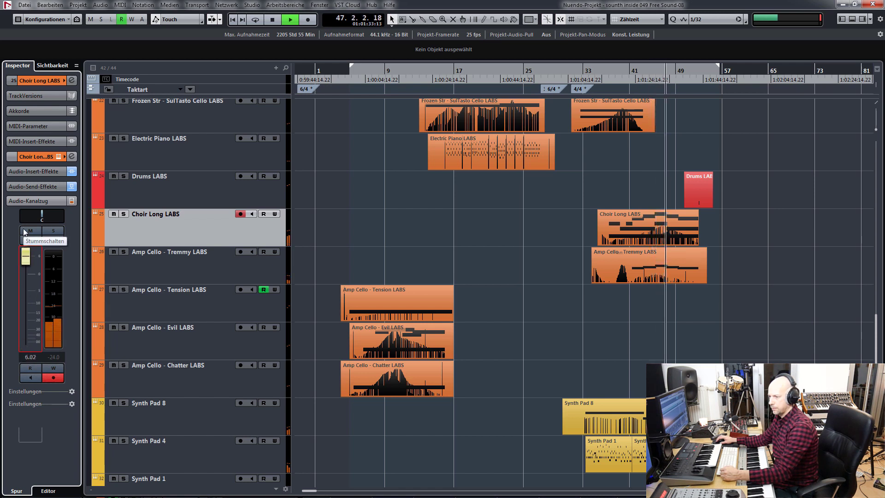
{"action": "left_click_drag", "start_coordinate": [23, 229], "coordinate": [46, 219]}
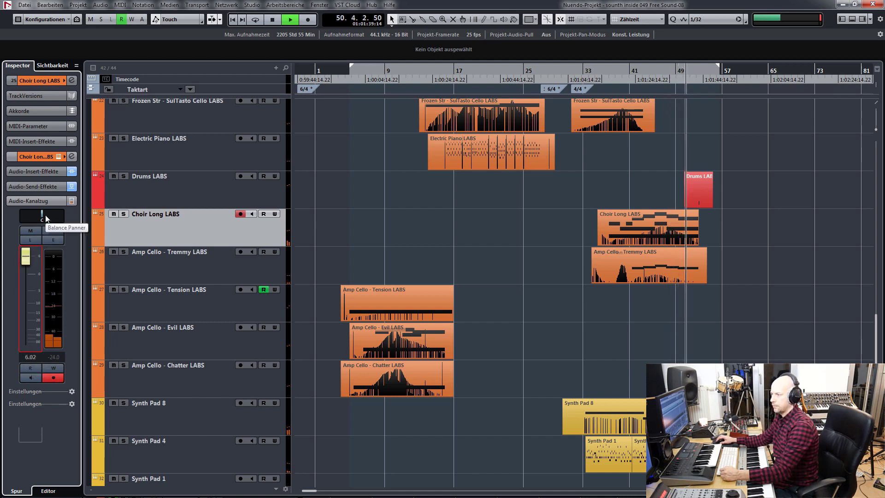
{"action": "left_click", "coordinate": [786, 261]}
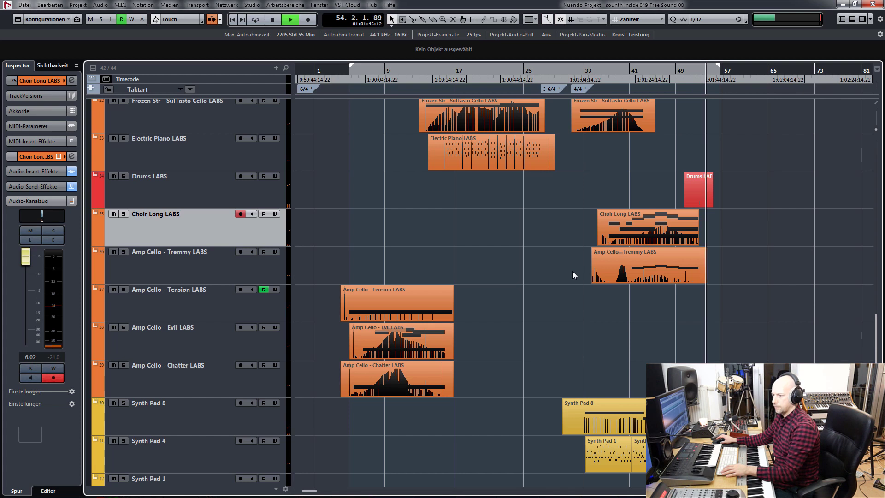
{"action": "key", "text": "space"}
- Select the Amp Cello - Tremmy LABS track, place the playhead at the end of bar 40, and play the track soloed
{"action": "left_click", "coordinate": [179, 261]}
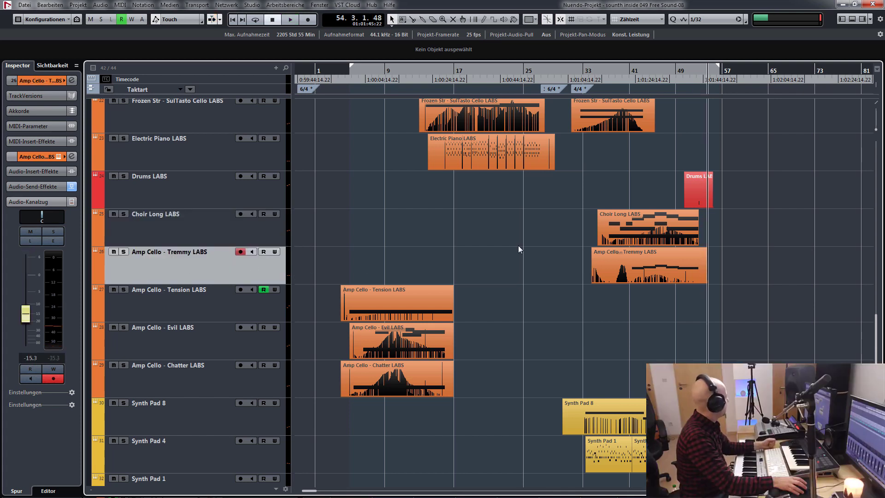
{"action": "left_click", "coordinate": [607, 80]}
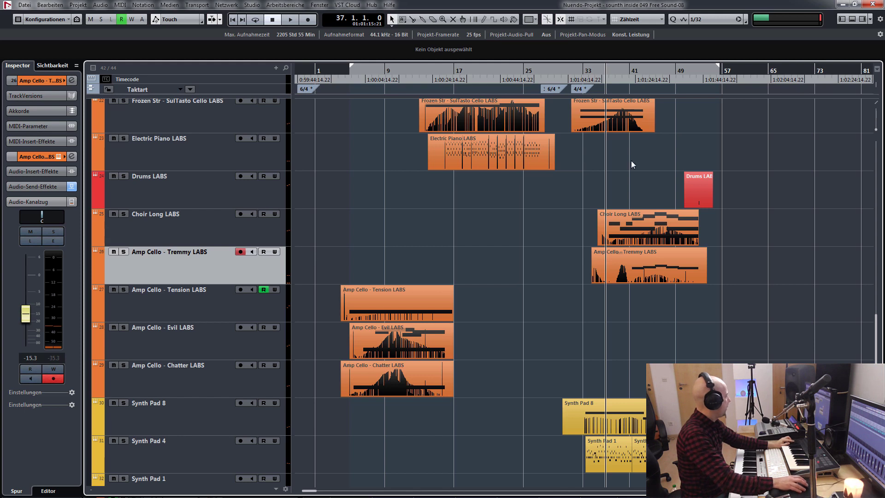
{"action": "left_click", "coordinate": [600, 73]}
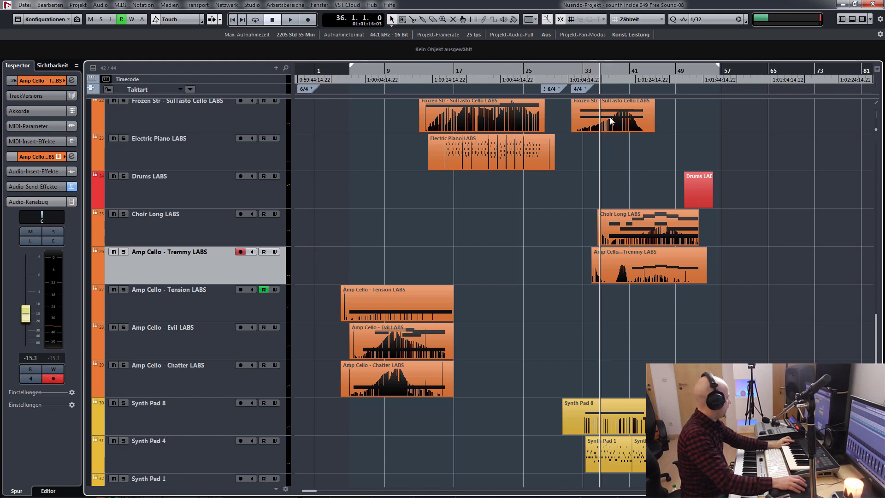
{"action": "left_click", "coordinate": [629, 72]}
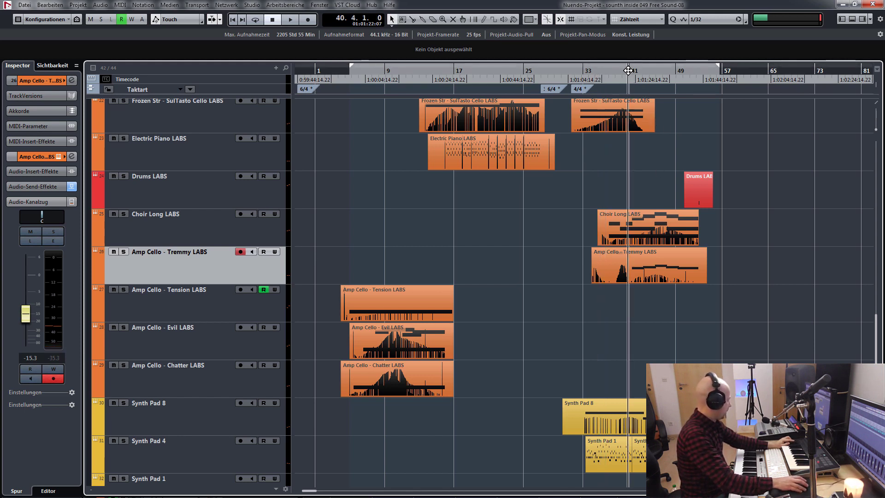
{"action": "key", "text": "s"}
{"action": "key", "text": "space"}
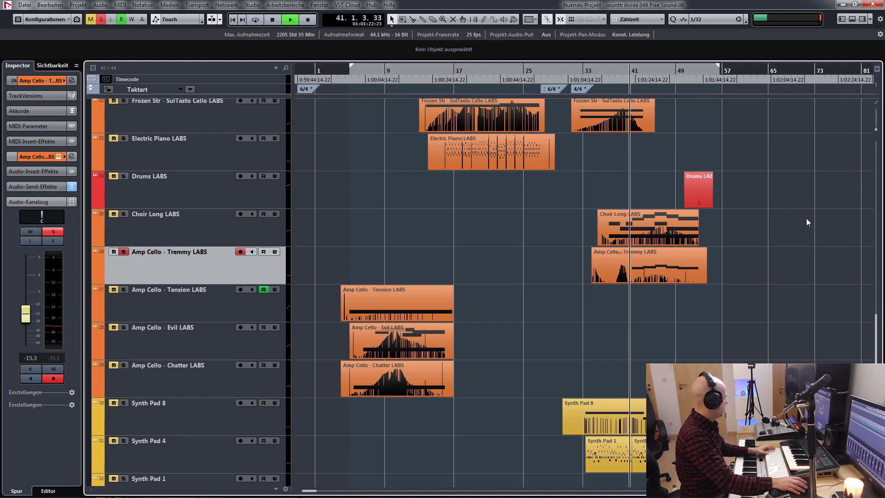
- Unsolo Amp Cello - Tremmy LABS, mute and unmute it to compare the mix with and without it, and stop playback
{"action": "left_click", "coordinate": [124, 252]}
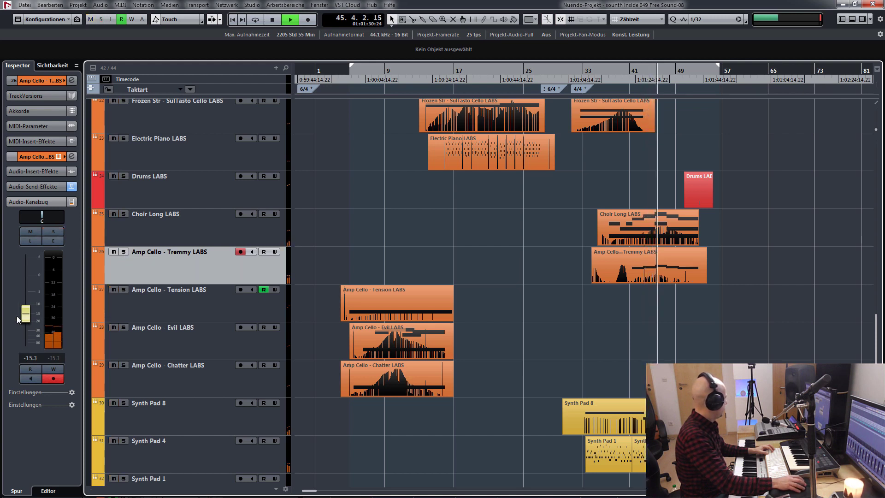
{"action": "left_click", "coordinate": [113, 252]}
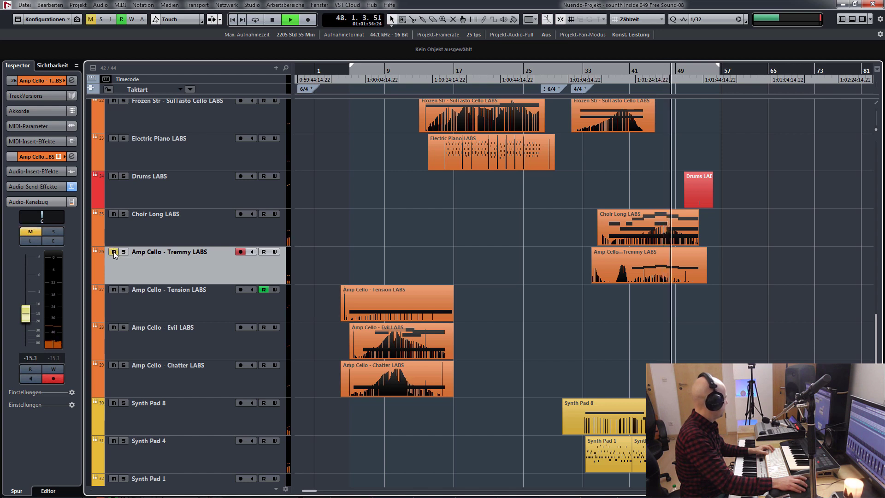
{"action": "left_click", "coordinate": [114, 252]}
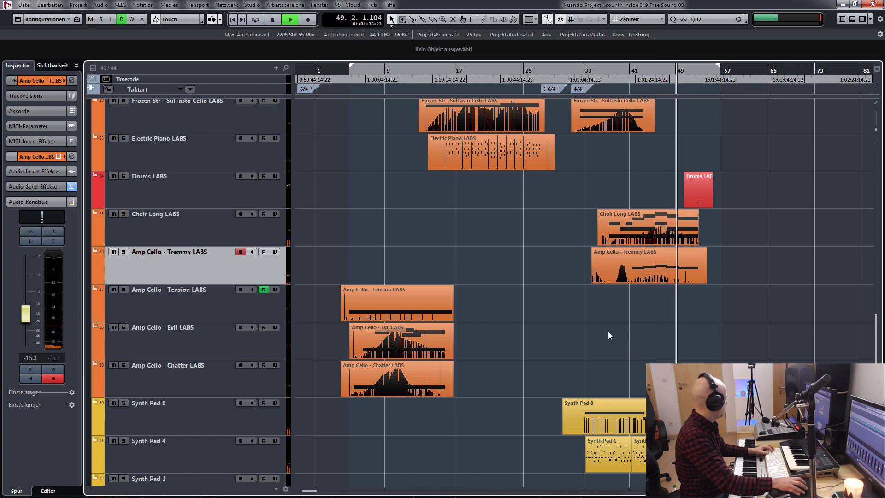
{"action": "key", "text": "space"}
- Select the Amp Cello Tension, Evil and Chatter LABS tracks in turn to audition each sound on its own
{"action": "left_click", "coordinate": [204, 306]}
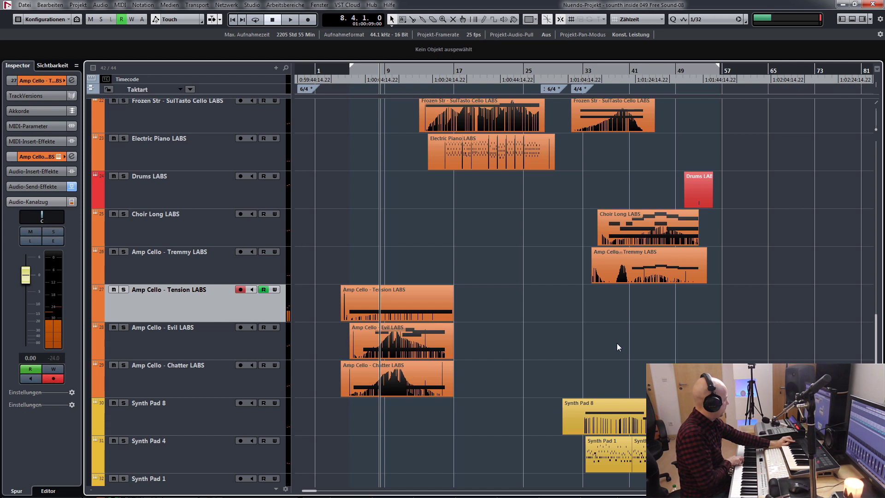
{"action": "left_click", "coordinate": [172, 334]}
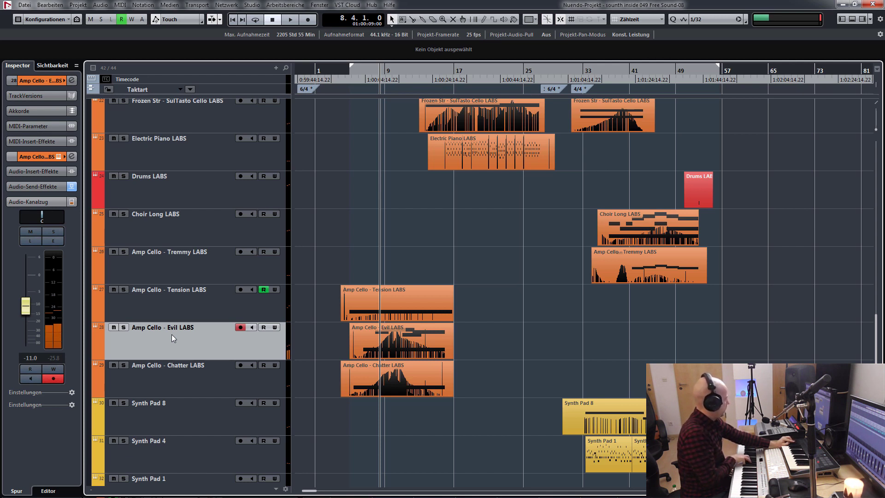
{"action": "left_click", "coordinate": [191, 365]}
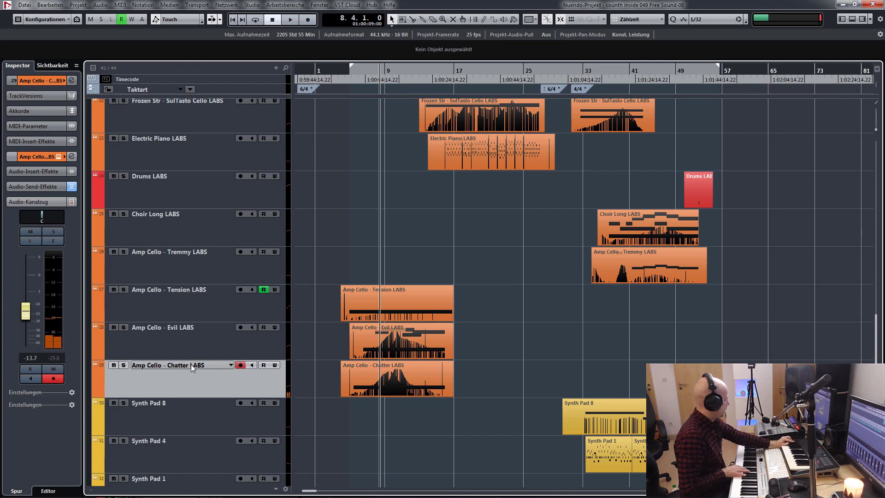
- Select and solo the Amp Cello Tension, Evil and Chatter tracks together, play them from the left locator, stop, and deactivate all solos
{"action": "left_click", "coordinate": [169, 298], "text": "shift"}
{"action": "key", "text": "s"}
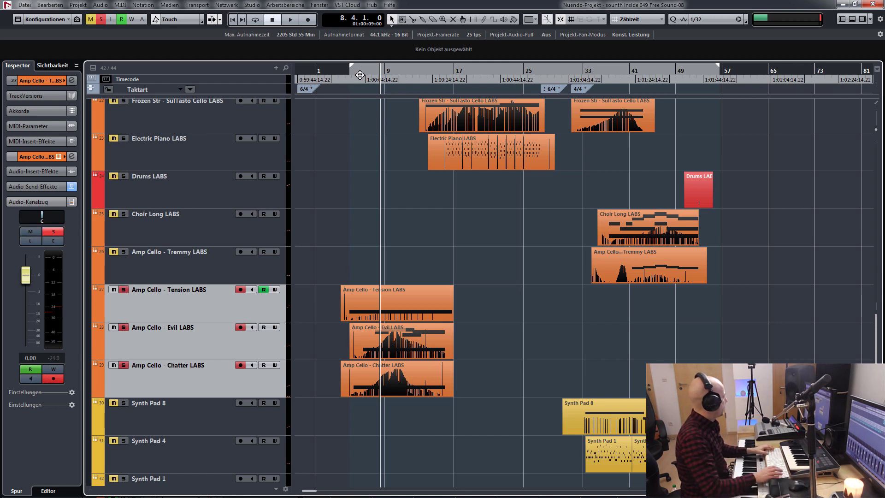
{"action": "key", "text": "KP_1"}
{"action": "key", "text": "space"}
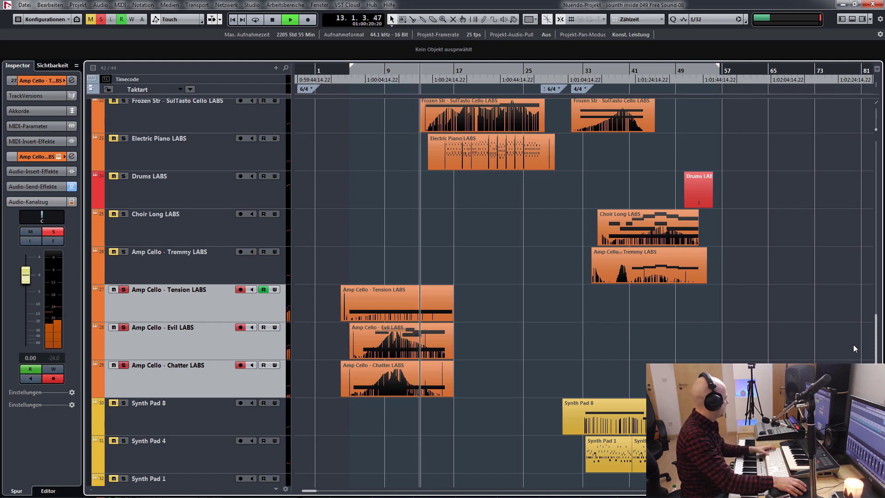
{"action": "key", "text": "space"}
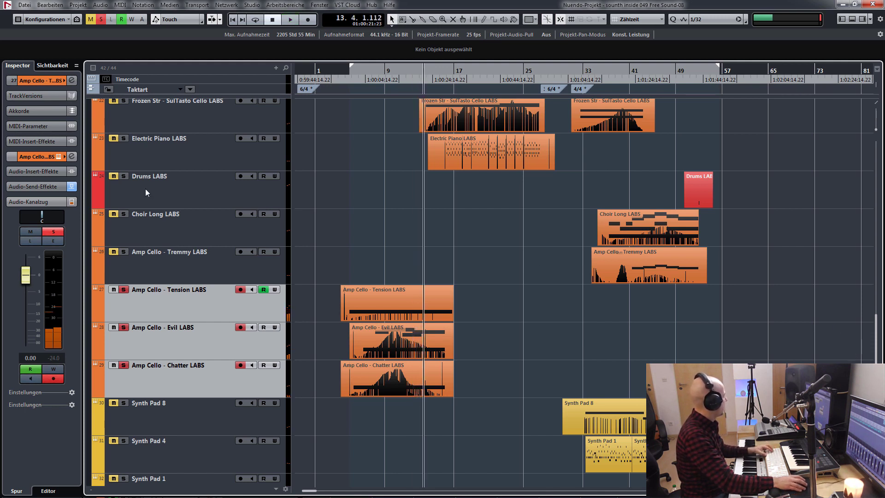
{"action": "left_click", "coordinate": [101, 21]}
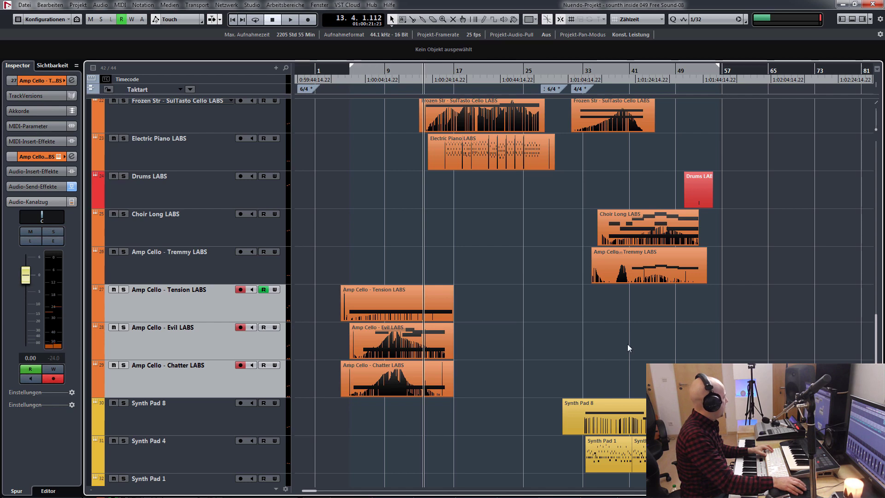
- Select the Synth Pad 8 track, play it soloed from bar 33, stop playback, and deactivate all solos
{"action": "scroll", "coordinate": [626, 344], "scroll_direction": "down", "scroll_amount": 5}
{"action": "left_click", "coordinate": [174, 176]}
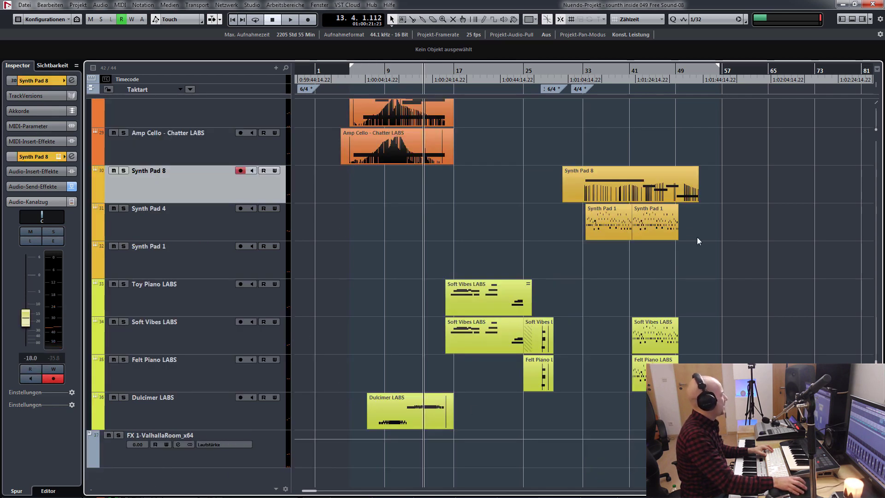
{"action": "left_click", "coordinate": [583, 70]}
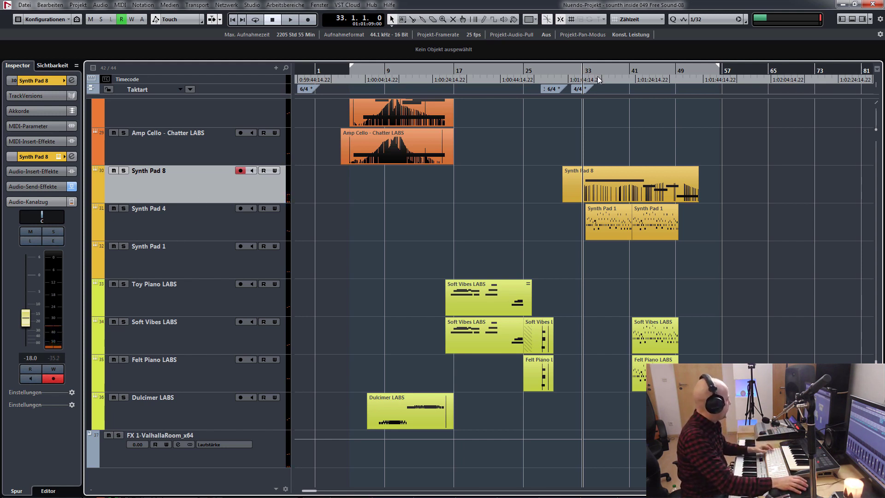
{"action": "key", "text": "s"}
{"action": "key", "text": "space"}
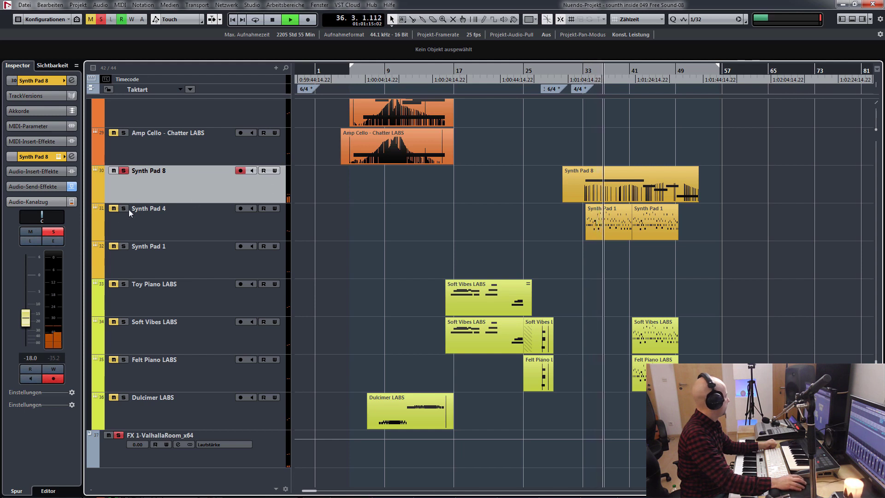
{"action": "key", "text": "space"}
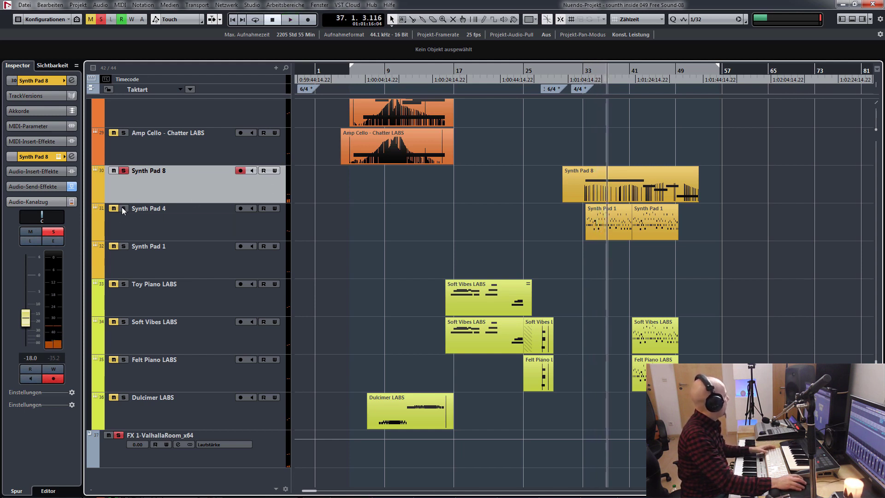
{"action": "left_click", "coordinate": [101, 19]}
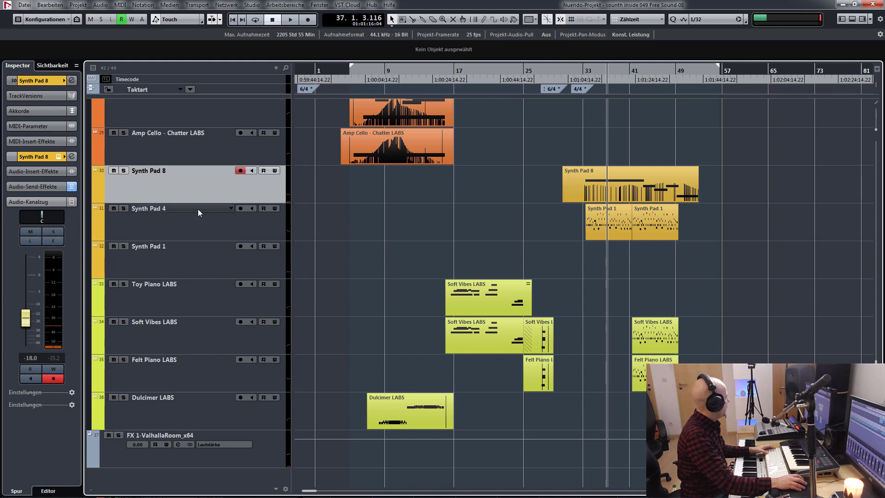
- Select the Synth Pad 4 track, solo it and play it from bar 33
{"action": "left_click", "coordinate": [219, 217]}
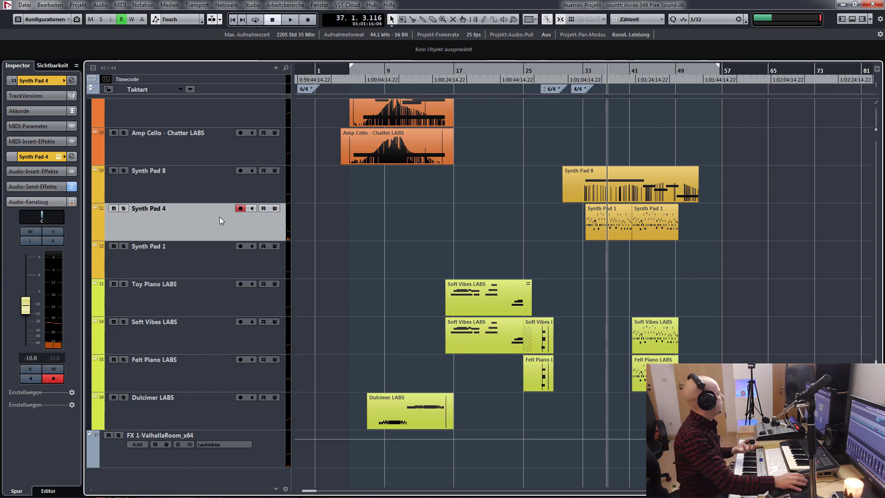
{"action": "left_click", "coordinate": [587, 70]}
{"action": "left_click", "coordinate": [584, 70]}
{"action": "key", "text": "s"}
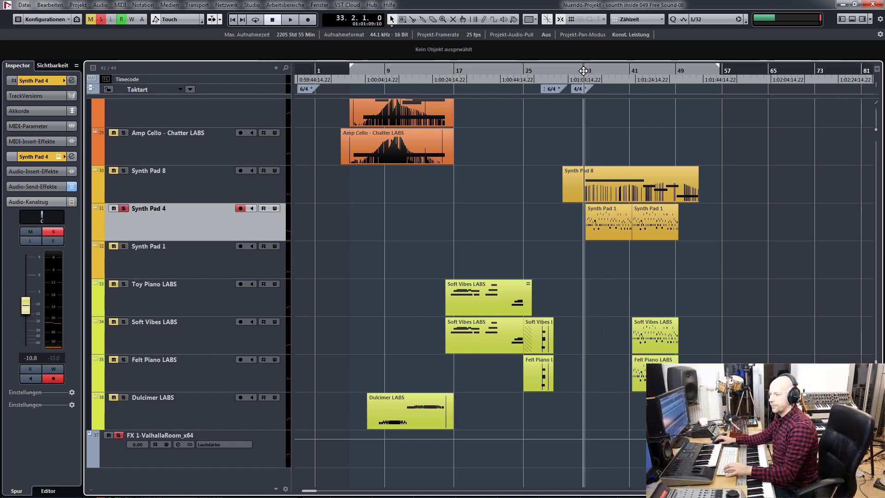
{"action": "key", "text": "space"}
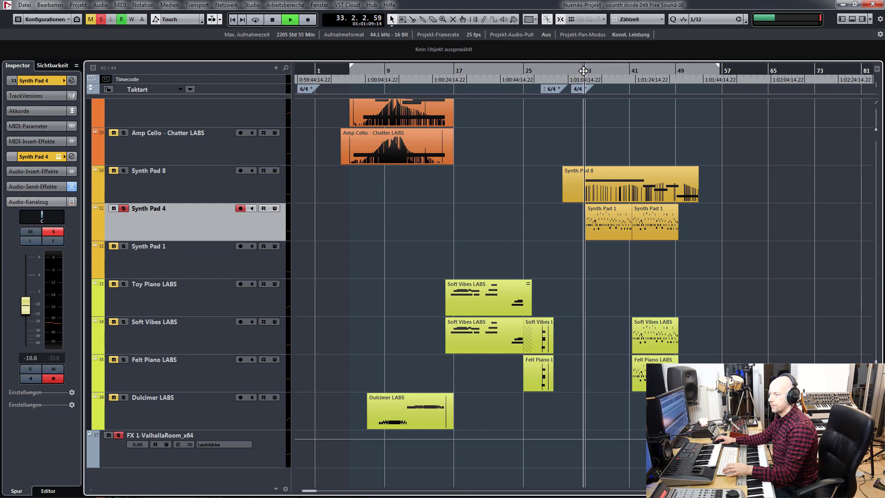
- Add Synth Pad 8 to the solo to hear both pads together, stop playback, and deactivate all solos
{"action": "left_click", "coordinate": [125, 171]}
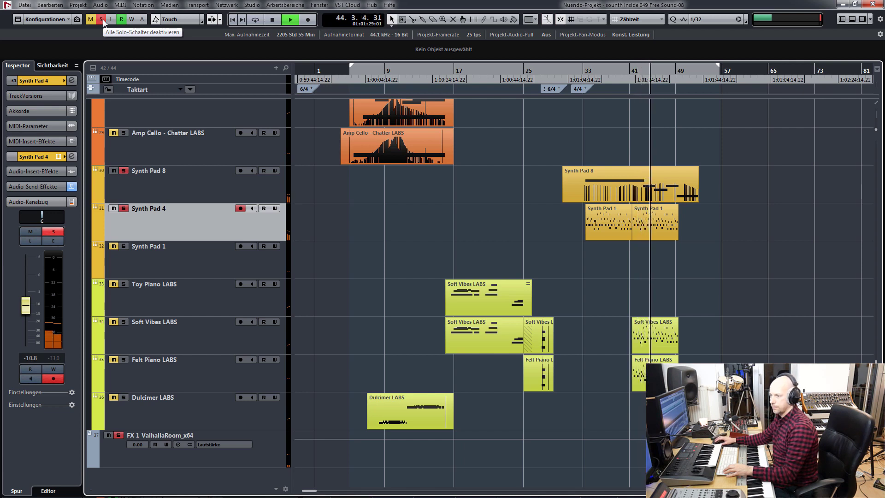
{"action": "key", "text": "space"}
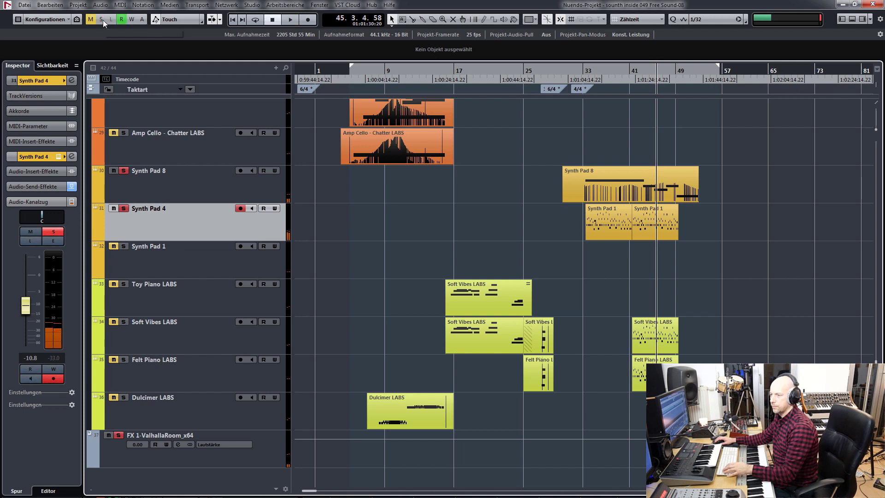
{"action": "left_click", "coordinate": [102, 19]}
- Select Synth Pad 1 and Toy Piano LABS in turn, and view the Spitfire Toy Piano instrument in Kontakt outside its edit mode before closing it
{"action": "left_click", "coordinate": [227, 265]}
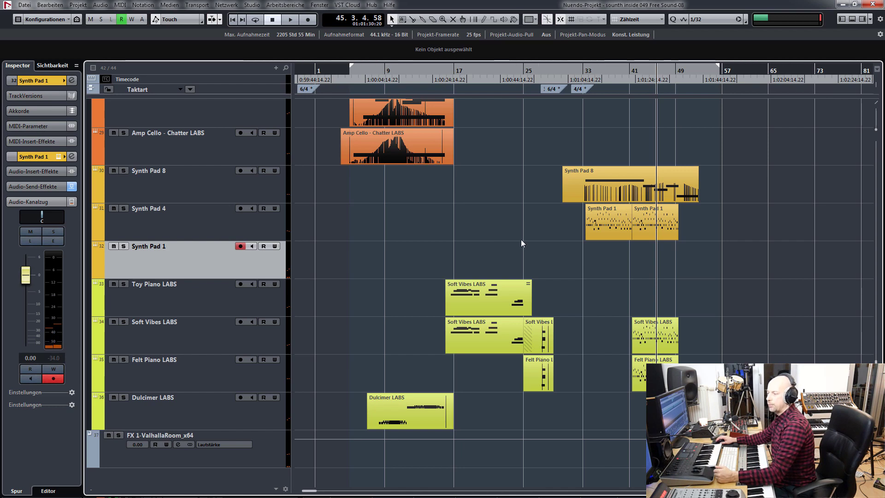
{"action": "left_click", "coordinate": [168, 308]}
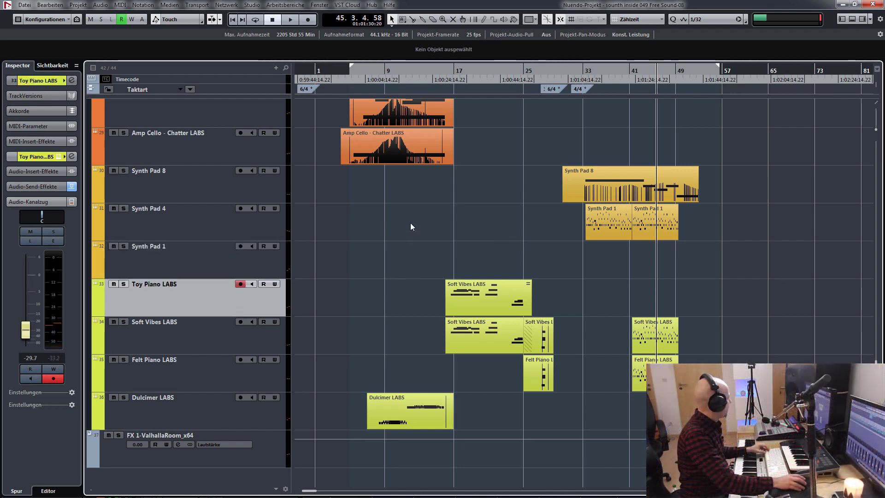
{"action": "left_click", "coordinate": [58, 156]}
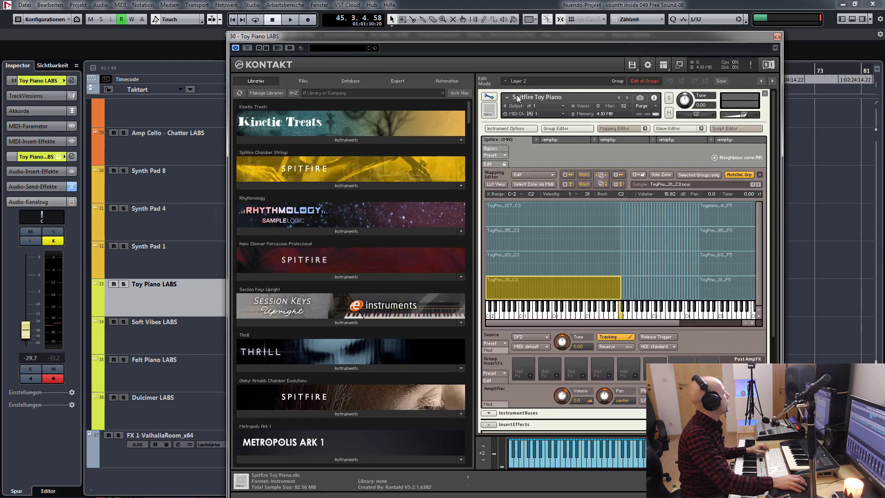
{"action": "left_click", "coordinate": [490, 97]}
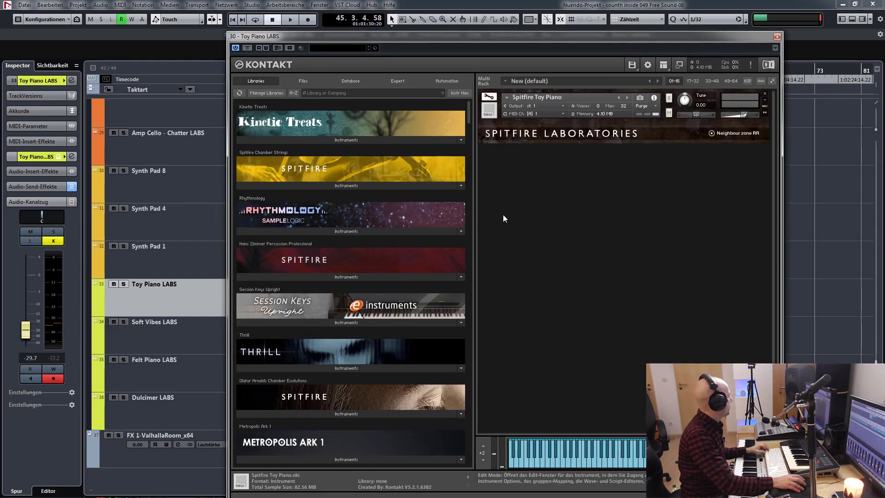
{"action": "left_click", "coordinate": [777, 37]}
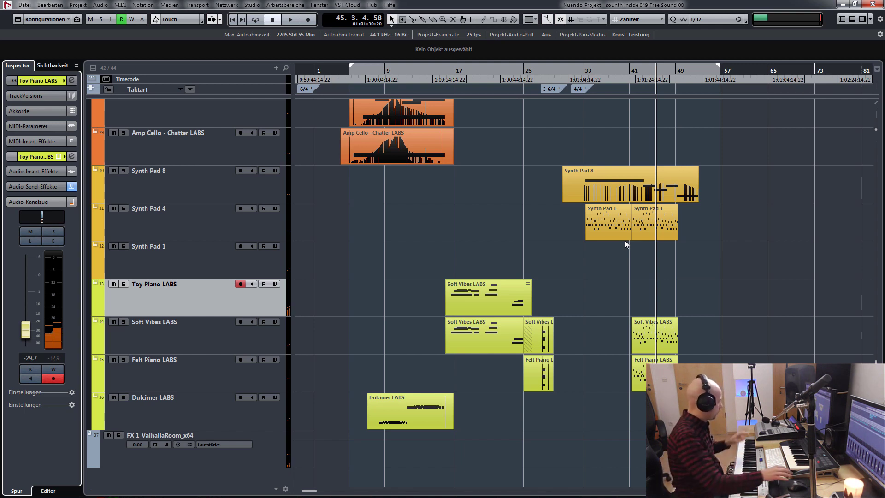
- Select Soft Vibes LABS, solo it together with Toy Piano LABS, and play both from just before bar 17
{"action": "left_click", "coordinate": [181, 330]}
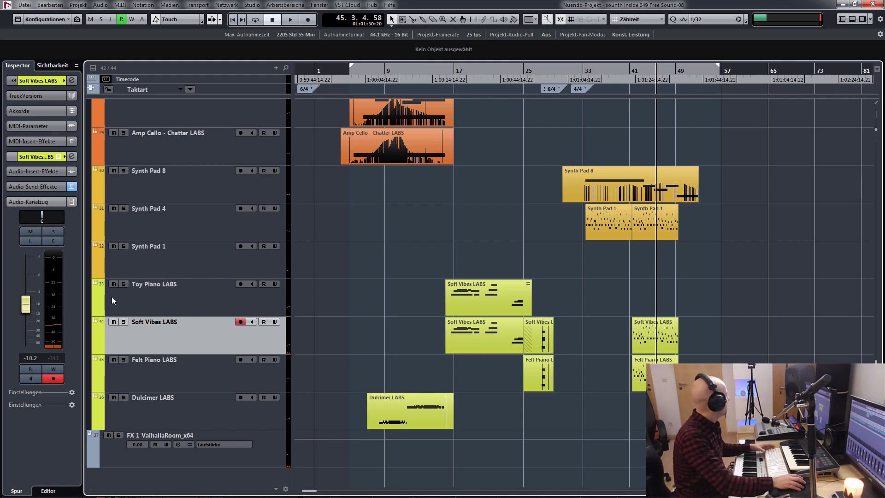
{"action": "left_click", "coordinate": [123, 284]}
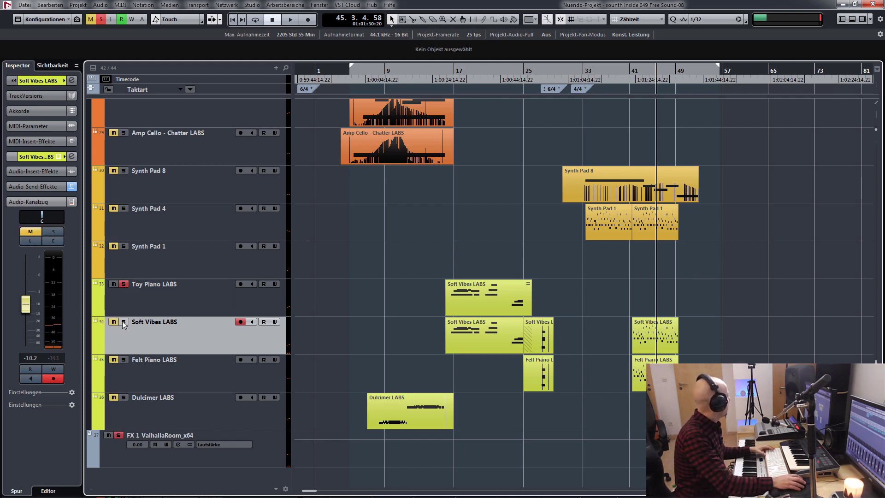
{"action": "left_click", "coordinate": [124, 321]}
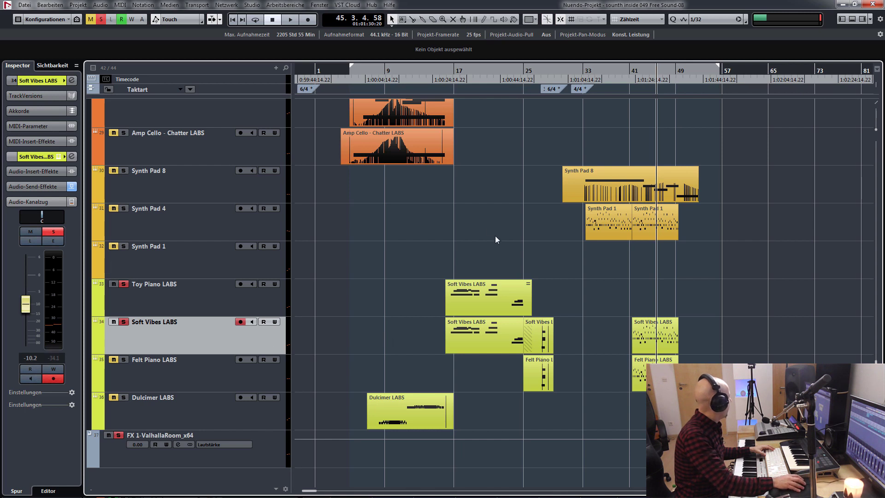
{"action": "left_click", "coordinate": [453, 71]}
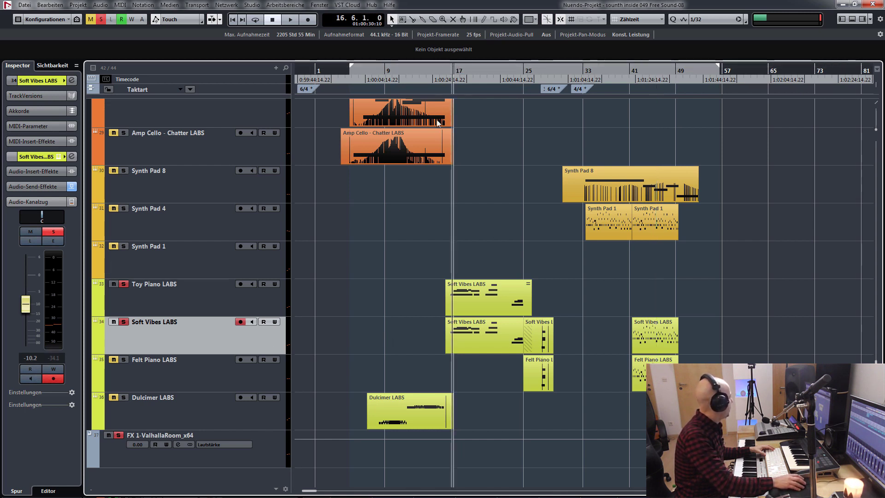
{"action": "left_click", "coordinate": [450, 69]}
{"action": "key", "text": "space"}
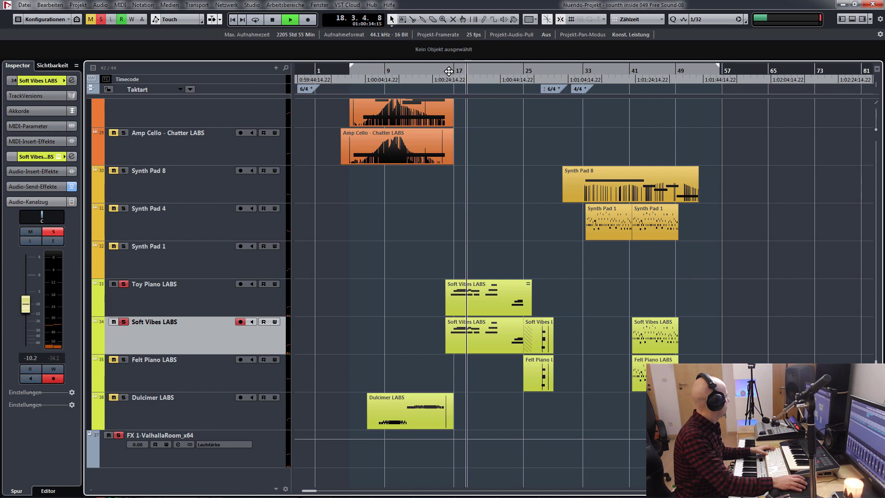
- Set the grid type to Takt, stop playback, and deactivate all solos and mutes
{"action": "left_click", "coordinate": [634, 21]}
{"action": "left_click", "coordinate": [642, 31]}
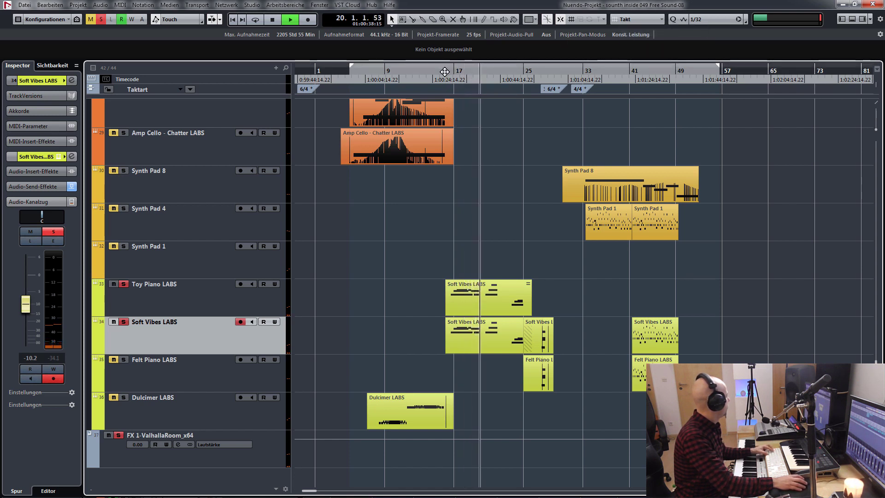
{"action": "key", "text": "space"}
{"action": "left_click", "coordinate": [100, 18]}
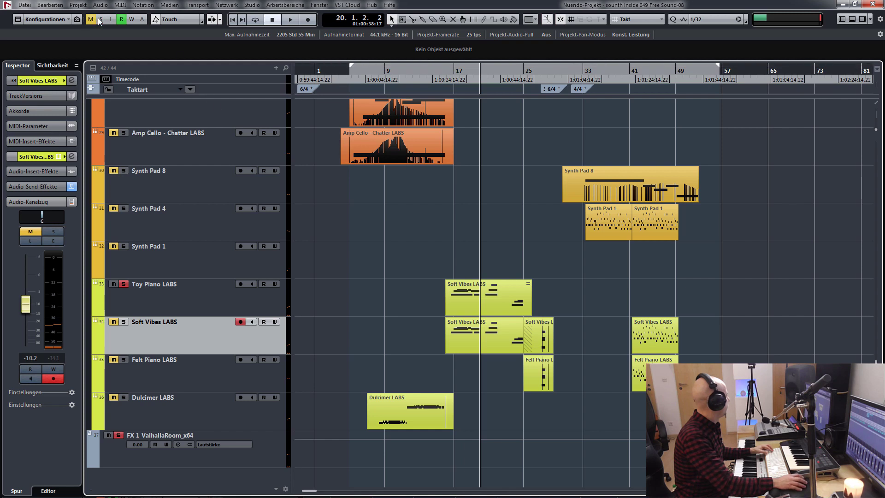
{"action": "left_click", "coordinate": [90, 19]}
- Play the full mix from bar 16, where the Toy Piano and Soft Vibes parts begin, and stop playback
{"action": "left_click_drag", "start_coordinate": [452, 70], "coordinate": [445, 70]}
{"action": "key", "text": "space"}
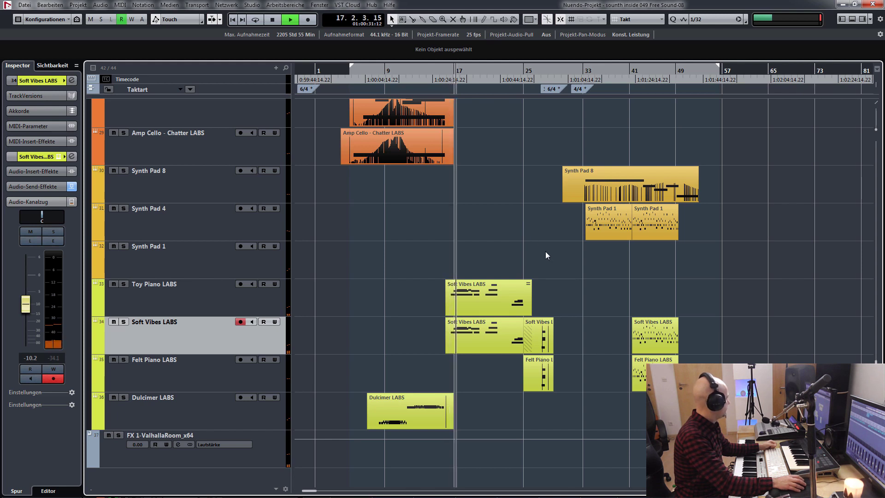
{"action": "key", "text": "f"}
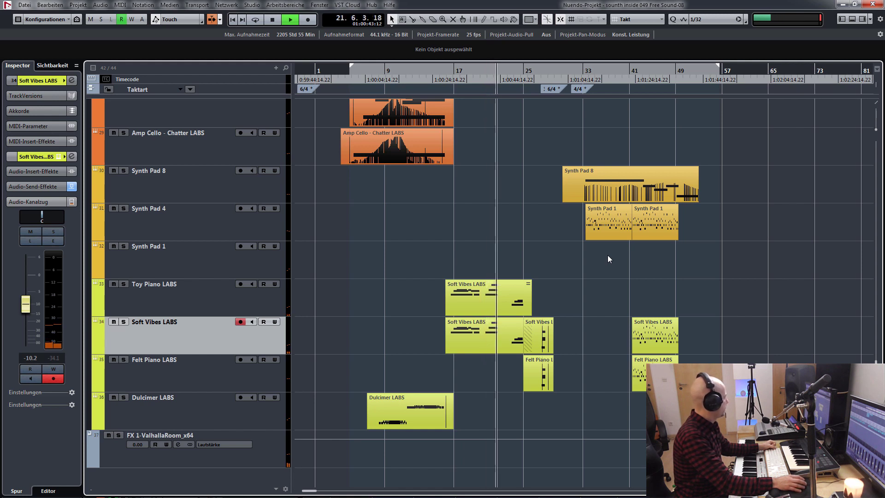
{"action": "key", "text": "space"}
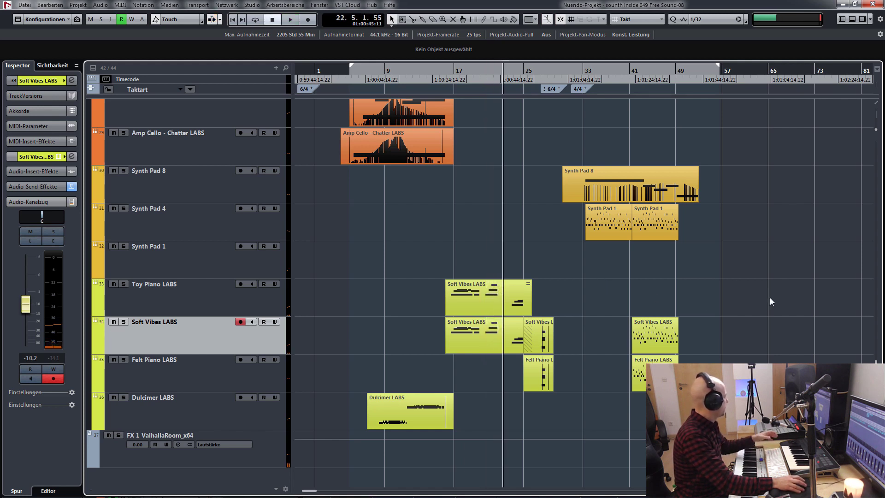
- Select the Felt Piano LABS track and record-enable Soft Vibes LABS alongside it to layer both sounds
{"action": "left_click", "coordinate": [218, 369]}
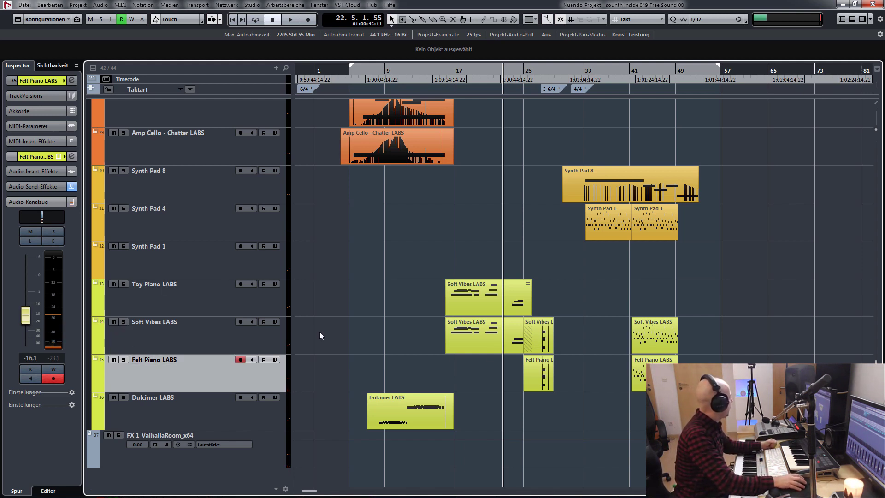
{"action": "left_click", "coordinate": [240, 322]}
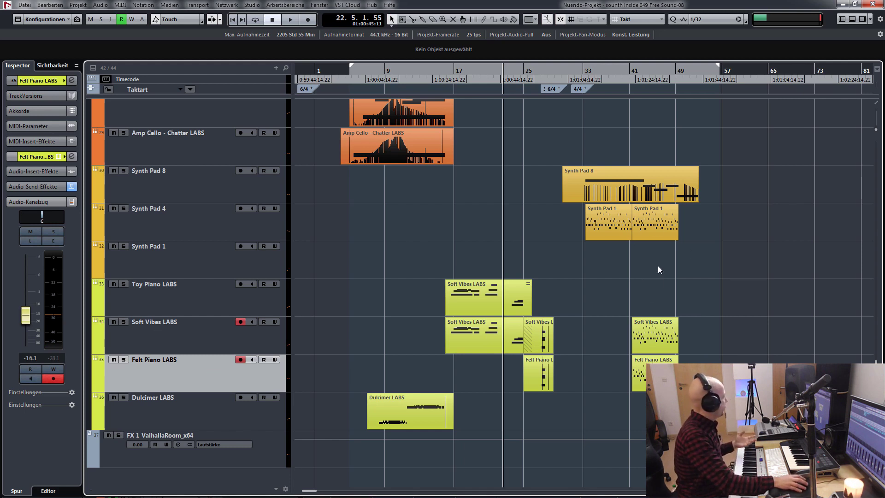
- Select the synth pad, Soft Vibes and Felt Piano events between bars 33 and 49, and the tracks from Synth Pad 4 to Felt Piano LABS
{"action": "left_click", "coordinate": [656, 229]}
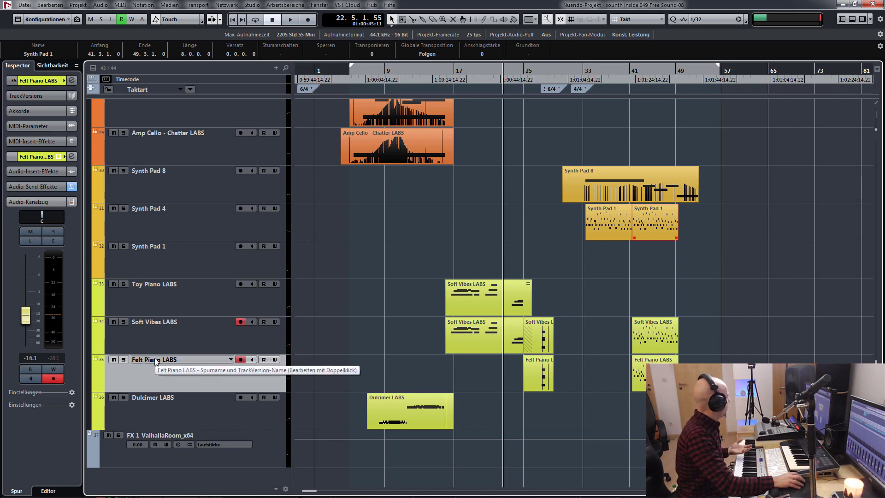
{"action": "left_click_drag", "start_coordinate": [748, 226], "coordinate": [595, 399]}
{"action": "left_click", "coordinate": [199, 228]}
{"action": "left_click", "coordinate": [179, 368], "text": "shift"}
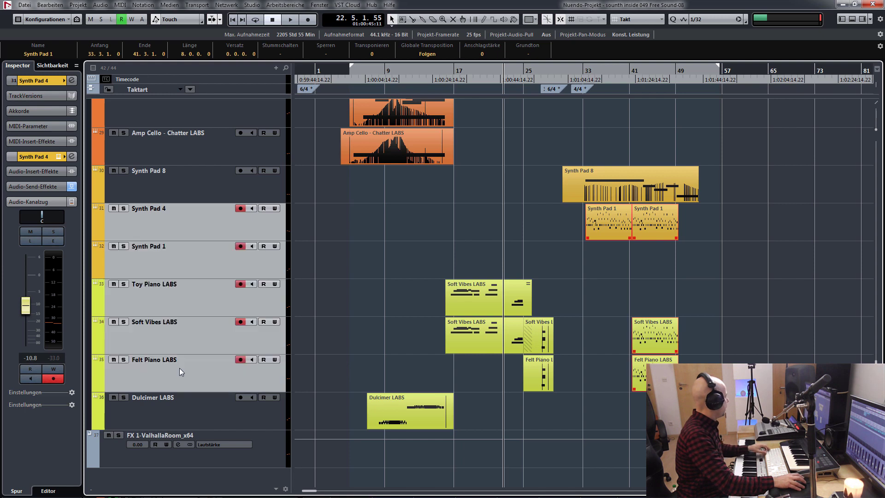
- Solo the selected tracks, set the locators around the selected events, play the range from its start, and stop playback
{"action": "key", "text": "s"}
{"action": "key", "text": "p"}
{"action": "key", "text": "alt+space"}
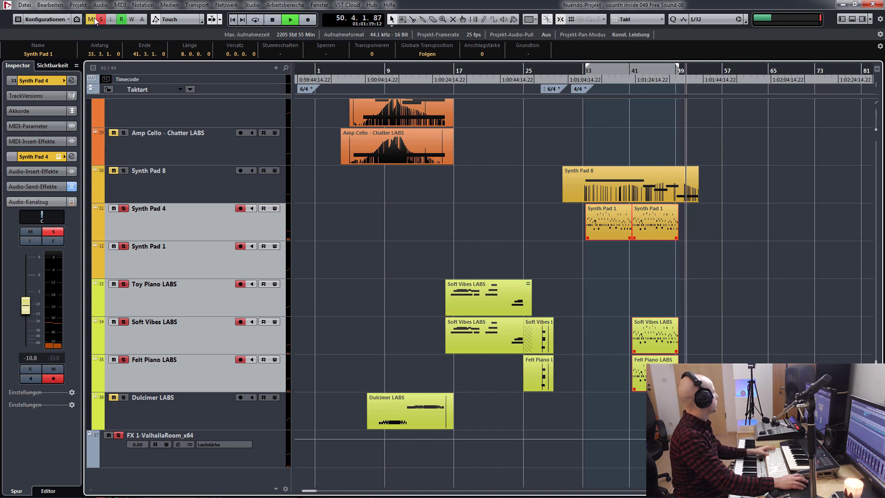
{"action": "key", "text": "space"}
- Select the Dulcimer LABS track, move the playhead to bar 8, and audition its part using solo
{"action": "left_click", "coordinate": [195, 406]}
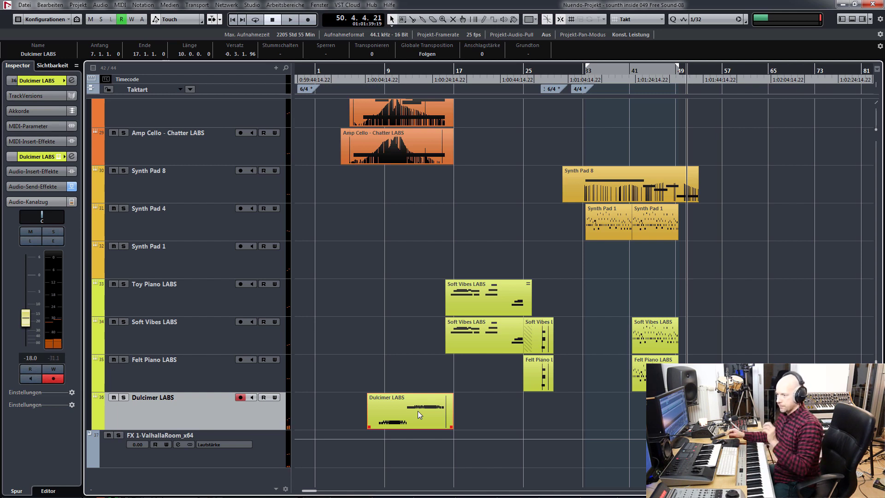
{"action": "left_click", "coordinate": [461, 411]}
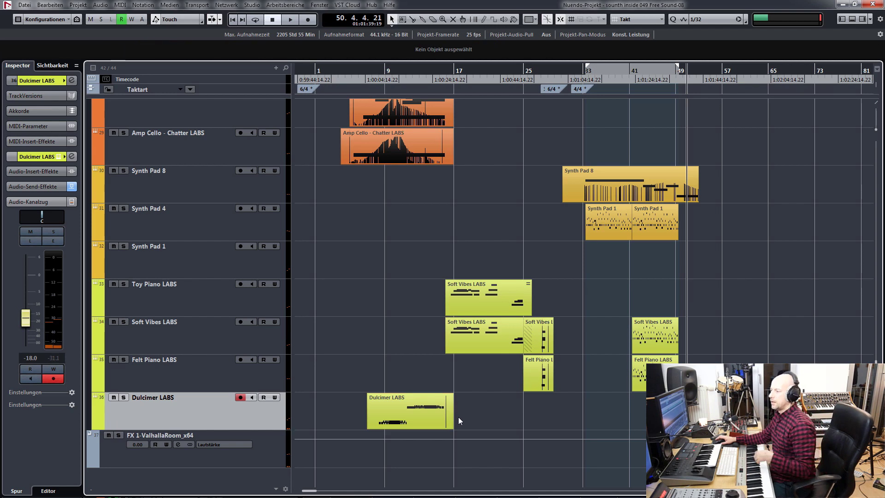
{"action": "left_click", "coordinate": [382, 69]}
{"action": "left_click", "coordinate": [376, 73]}
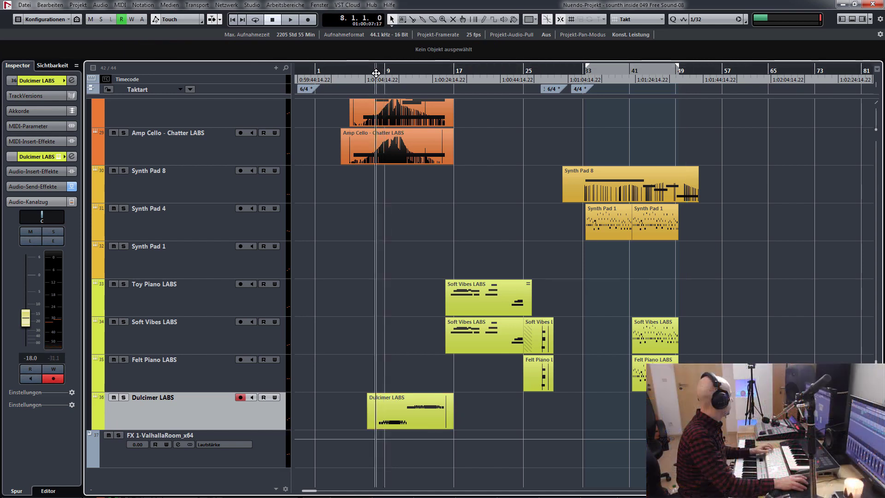
{"action": "key", "text": "s"}
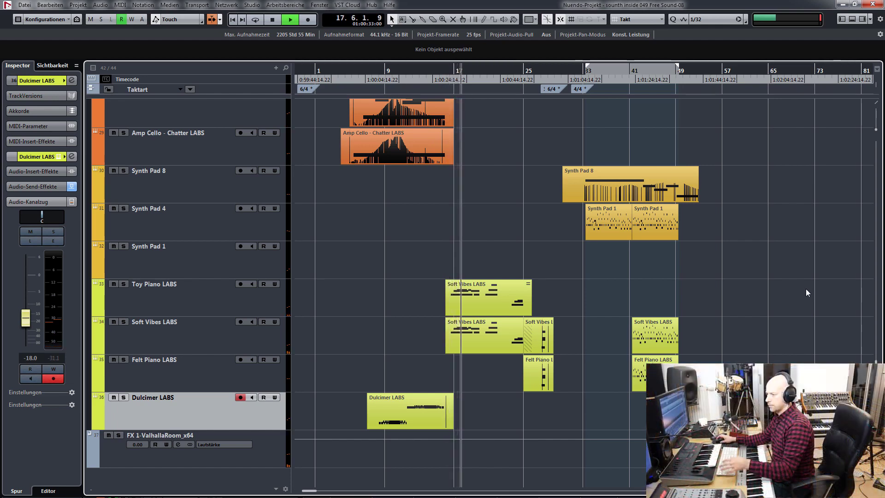
- Return to the first track and reduce the height of all tracks to fit the whole arrangement on screen
{"action": "scroll", "coordinate": [800, 288], "scroll_direction": "up", "scroll_amount": 15}
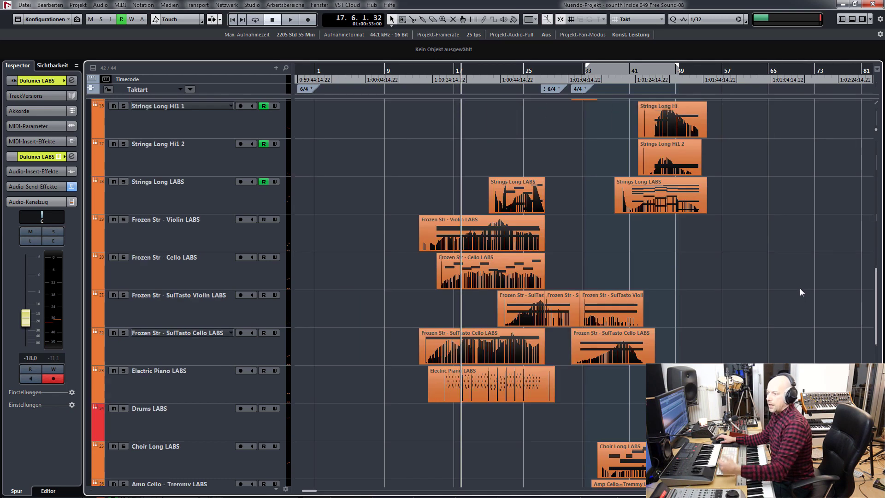
{"action": "scroll", "coordinate": [800, 289], "scroll_direction": "up", "scroll_amount": 7}
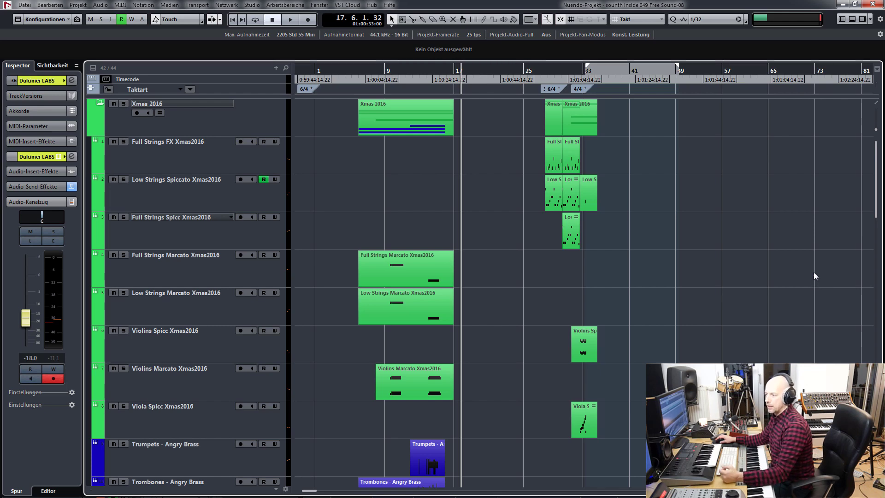
{"action": "key", "text": "shift+g"}
{"action": "key", "text": "shift+g"}
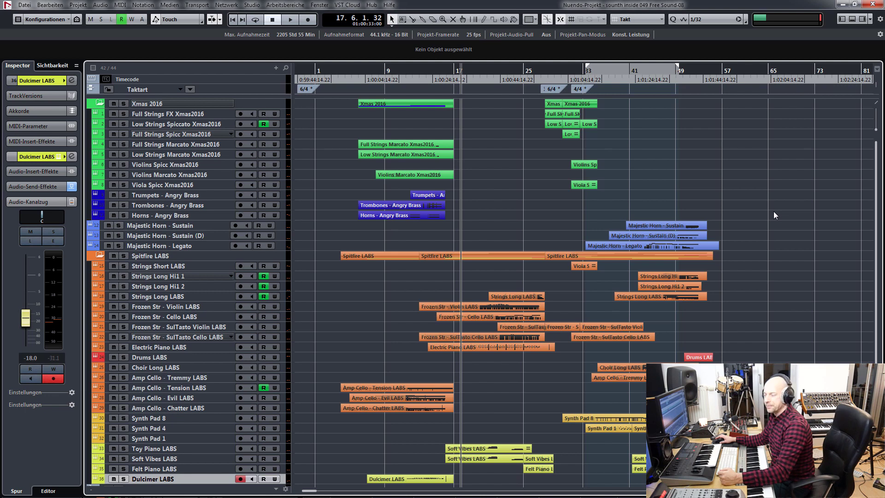
- Play the full arrangement and examine the enlarged note and controller data of the string, cello, electric piano, synth pad and vibes tracks
{"action": "key", "text": "space"}
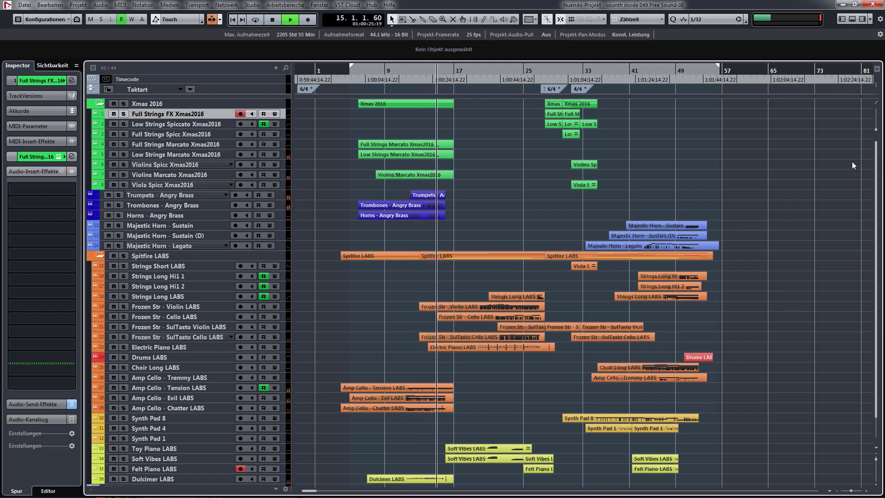
{"action": "key", "text": "h"}
{"action": "key", "text": "h"}
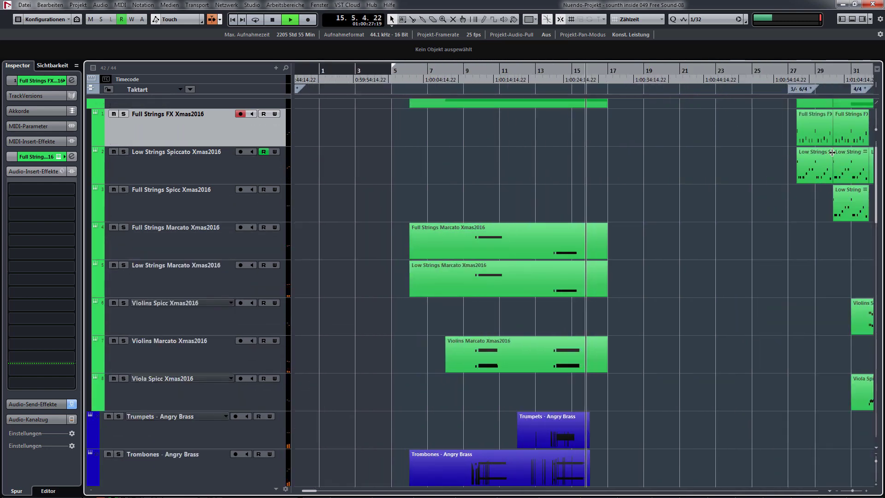
{"action": "key", "text": "h"}
{"action": "scroll", "coordinate": [701, 204], "scroll_direction": "down", "scroll_amount": 5}
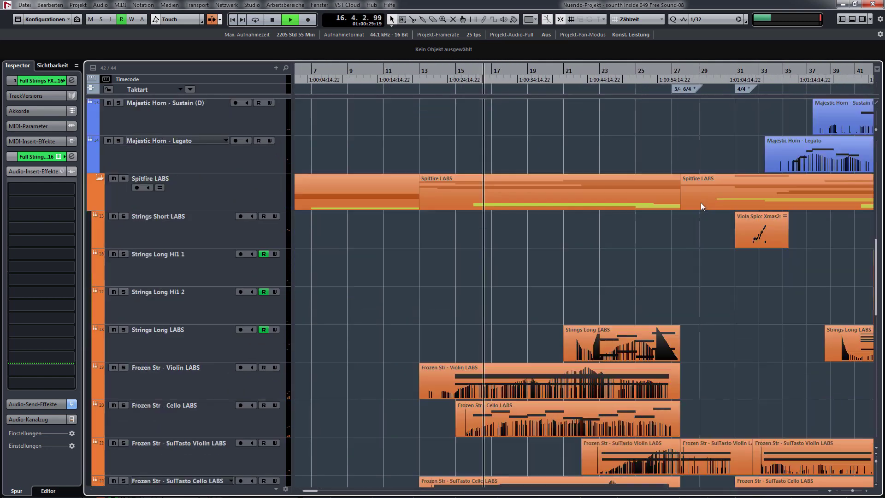
{"action": "scroll", "coordinate": [706, 194], "scroll_direction": "down", "scroll_amount": 4}
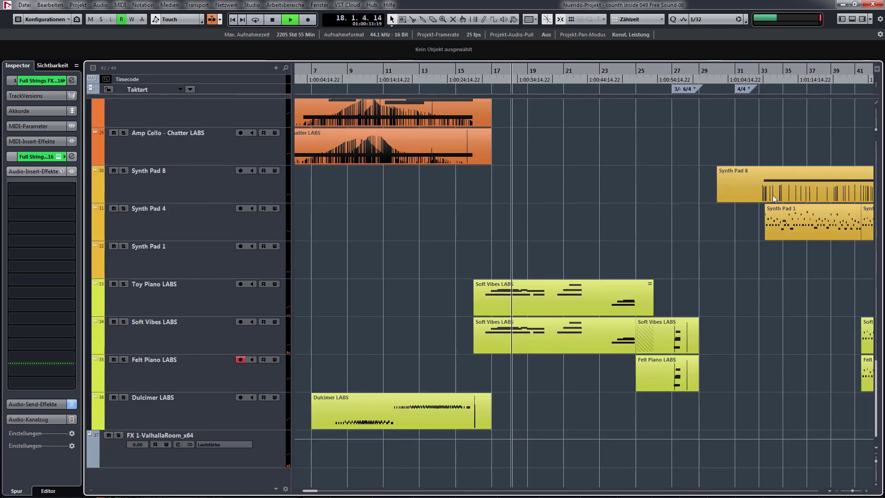
{"action": "scroll", "coordinate": [772, 194], "scroll_direction": "up", "scroll_amount": 4}
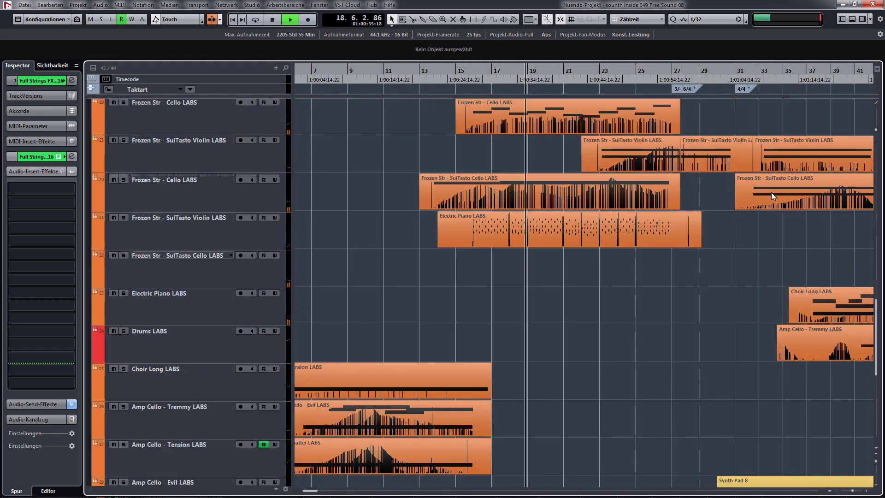
{"action": "scroll", "coordinate": [771, 195], "scroll_direction": "up", "scroll_amount": 4}
{"action": "scroll", "coordinate": [771, 196], "scroll_direction": "down", "scroll_amount": 2}
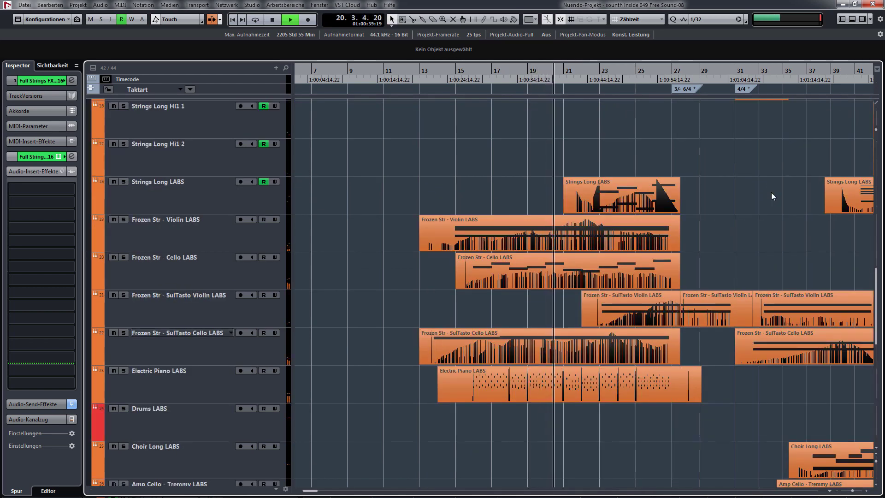
{"action": "scroll", "coordinate": [773, 190], "scroll_direction": "down", "scroll_amount": 6}
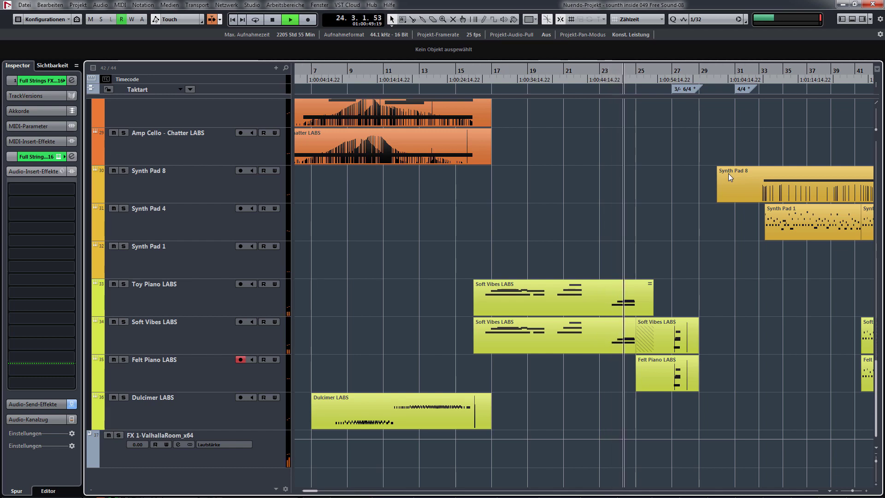
{"action": "scroll", "coordinate": [729, 175], "scroll_direction": "up", "scroll_amount": 10}
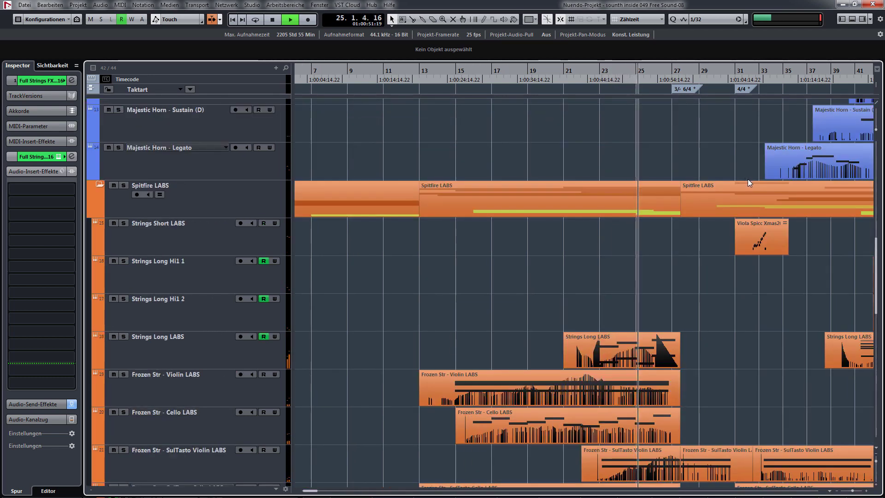
- Shrink the tracks and timeline during playback to fit the whole arrangement from Xmas 2016 to Dulcimer LABS on screen
{"action": "key", "text": "shift+g"}
{"action": "key", "text": "g"}
{"action": "key", "text": "g"}
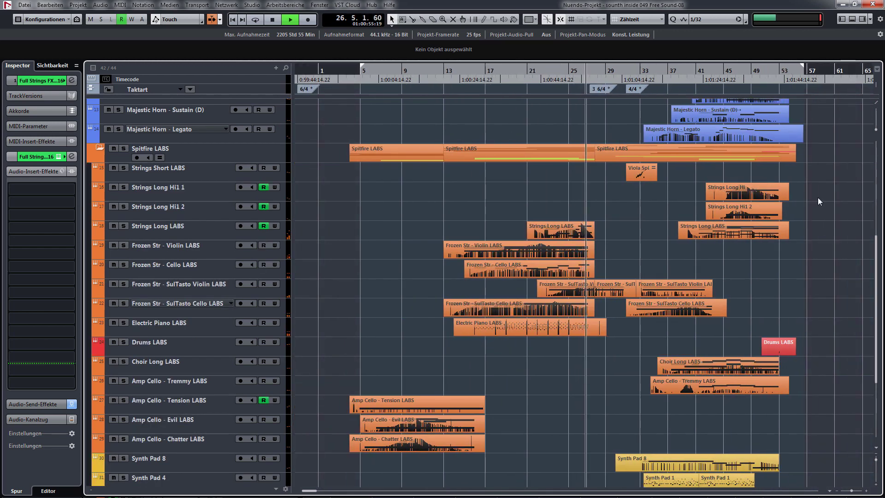
{"action": "key", "text": "shift+g"}
{"action": "scroll", "coordinate": [815, 190], "scroll_direction": "up", "scroll_amount": 2}
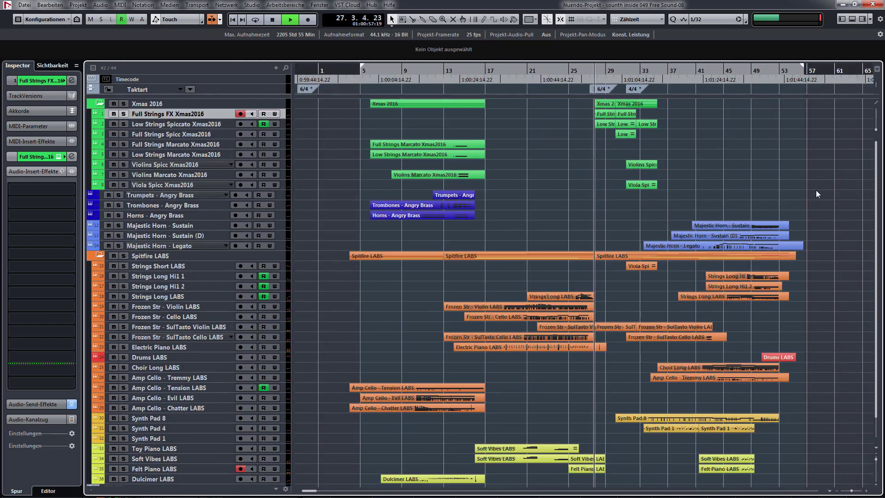